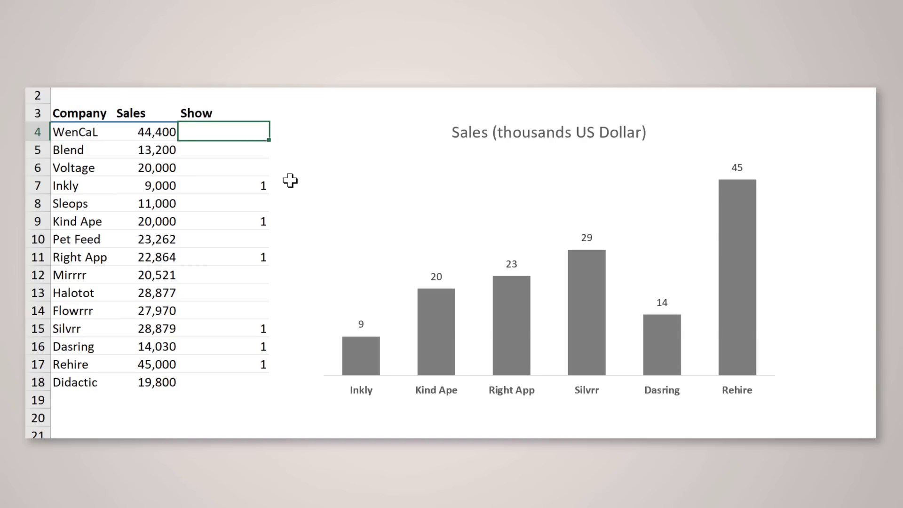
Step: Mark WenCaL and Voltage with 1 in the Show column so the chart updates
{"action": "key", "text": "Return"}
{"action": "key", "text": "Return"}
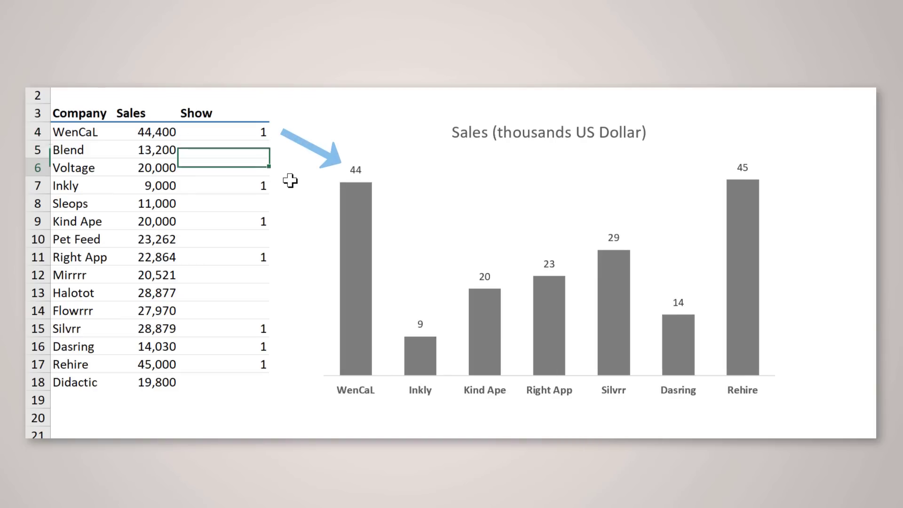
{"action": "type", "text": "1"}
{"action": "key", "text": "Return"}
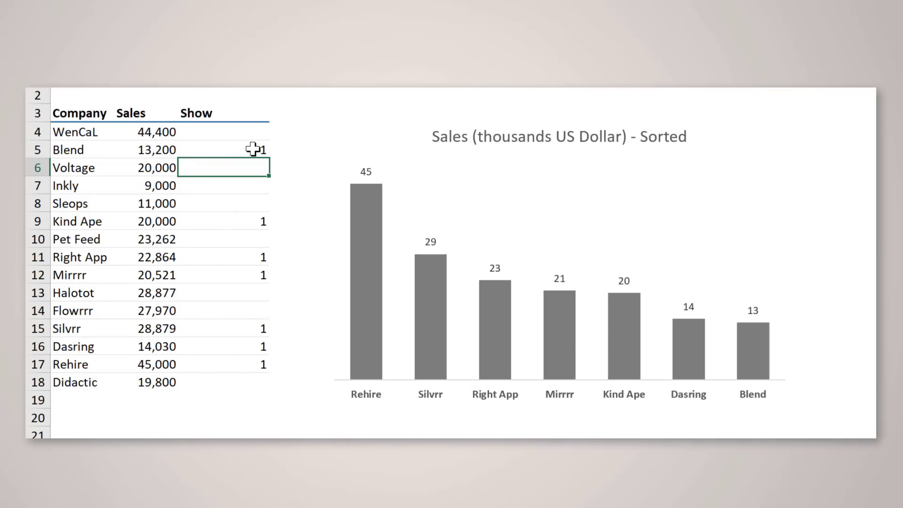
{"action": "type", "text": "1"}
{"action": "key", "text": "Return"}
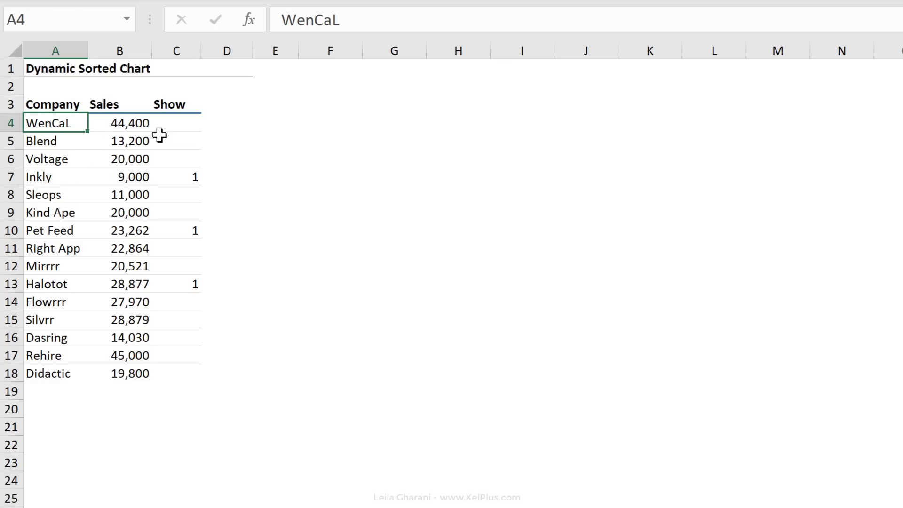
Step: Enter 1 in the Show cells for Halotot (C13) and Rehire (C17)
{"action": "left_click", "coordinate": [190, 107]}
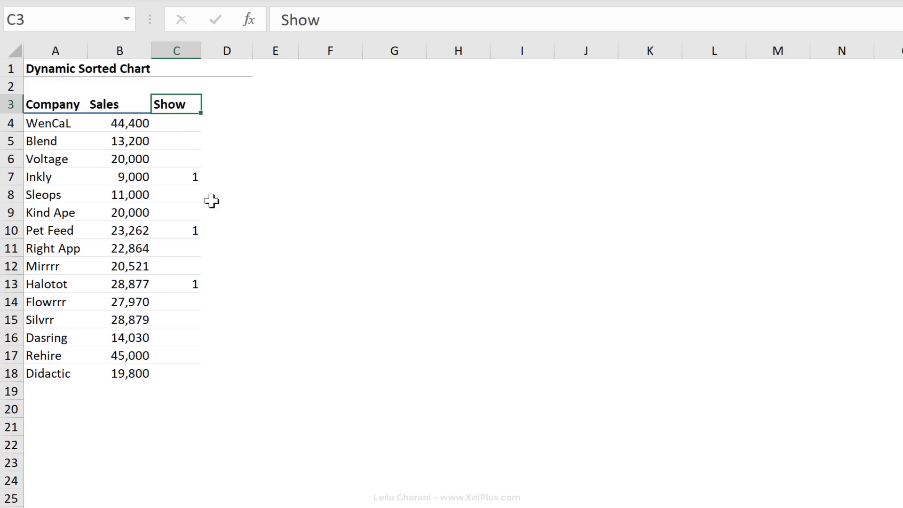
{"action": "left_click", "coordinate": [175, 180]}
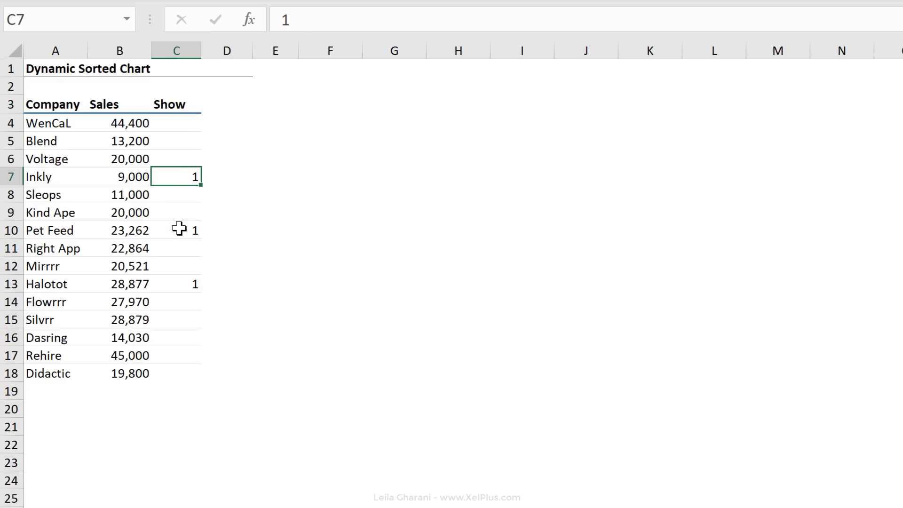
{"action": "left_click", "coordinate": [183, 230]}
{"action": "left_click", "coordinate": [193, 280]}
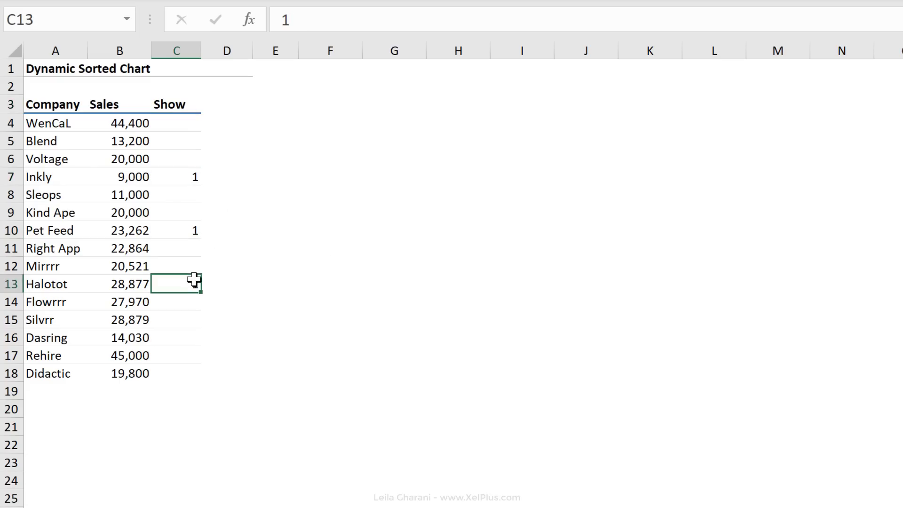
{"action": "type", "text": "1"}
{"action": "left_click", "coordinate": [183, 357]}
{"action": "type", "text": "1"}
{"action": "left_click", "coordinate": [191, 336]}
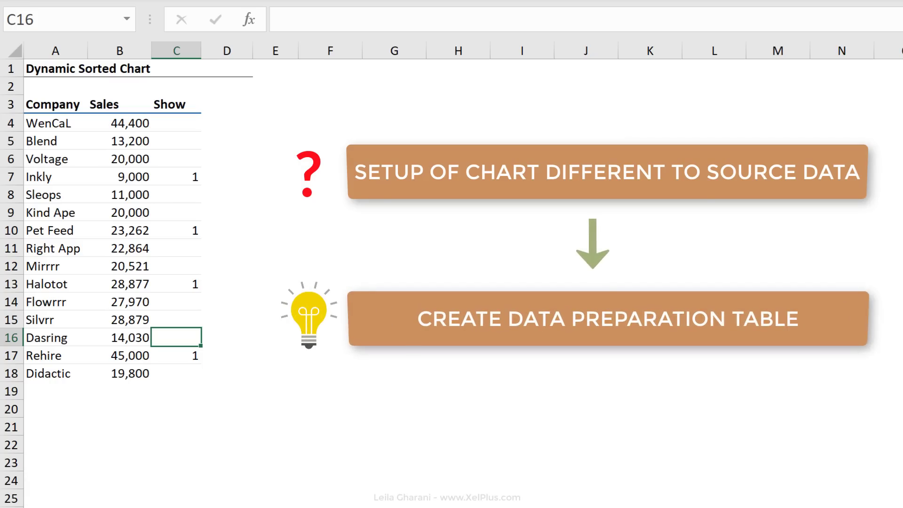
Step: Title cell E2 'Data Prep' and copy the Company and Sales headers into E3:F3
{"action": "left_click", "coordinate": [275, 86]}
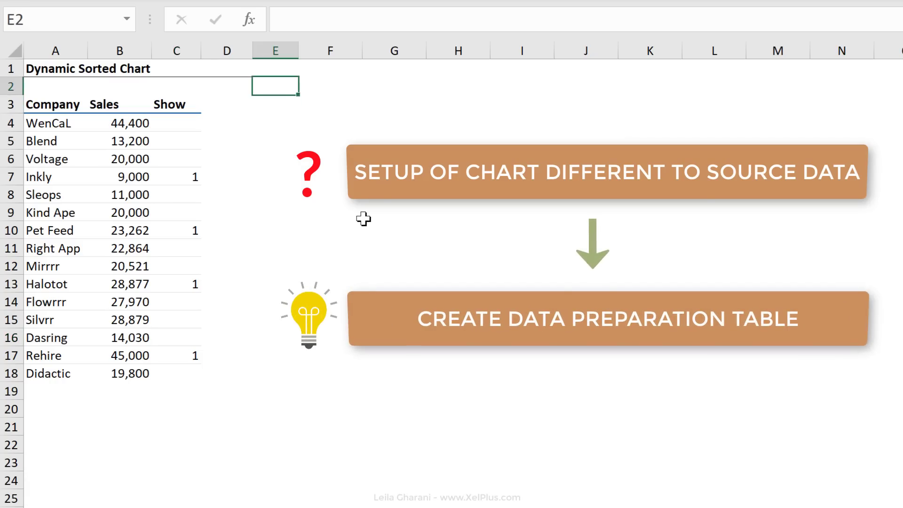
{"action": "type", "text": "Data Pr"}
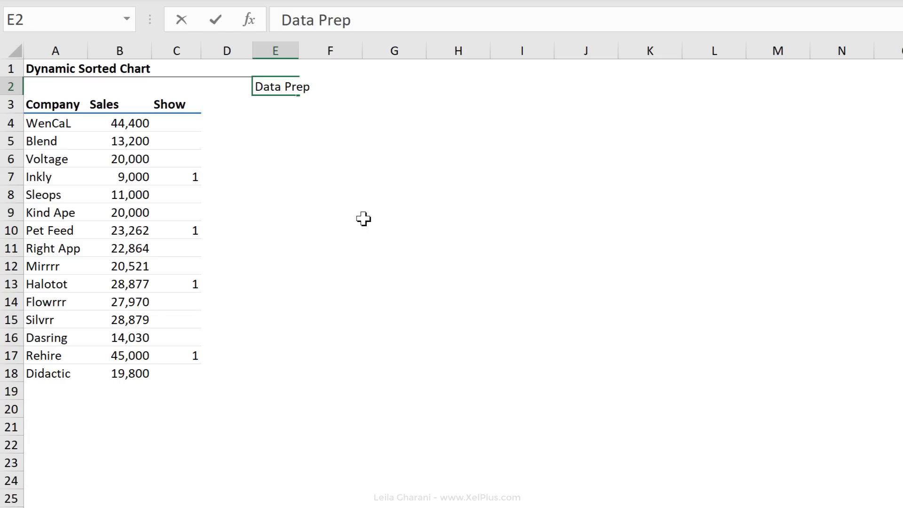
{"action": "type", "text": "ep"}
{"action": "key", "text": "Return"}
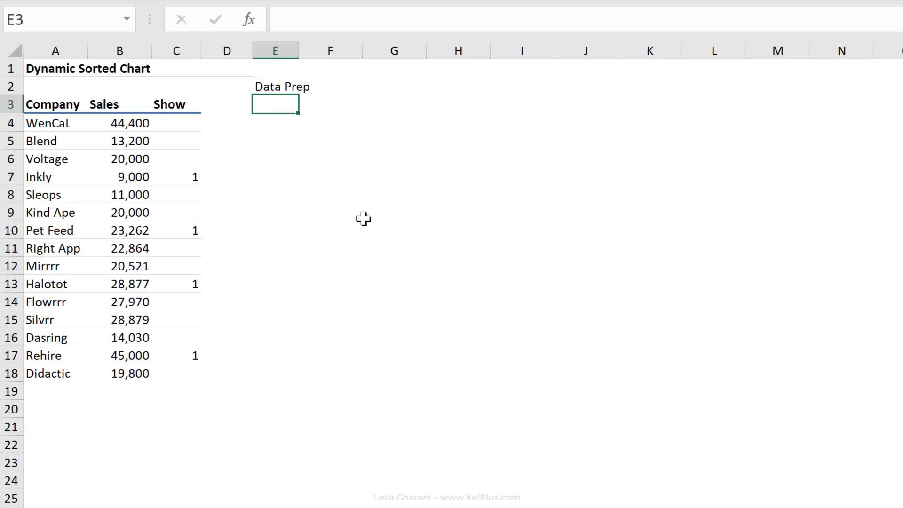
{"action": "left_click_drag", "start_coordinate": [53, 105], "coordinate": [120, 105]}
{"action": "key", "text": "ctrl+c"}
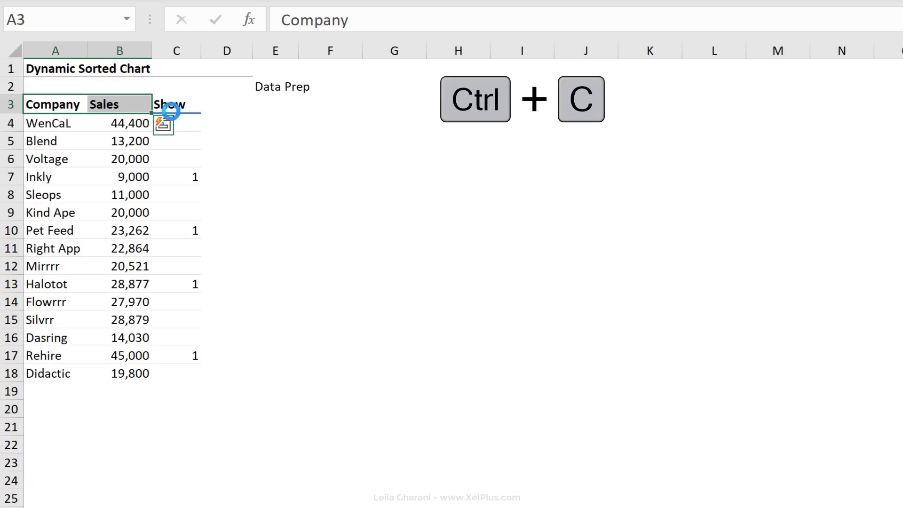
{"action": "left_click", "coordinate": [283, 104]}
{"action": "key", "text": "ctrl+v"}
Step: Outline the empty Data Prep area down to row 9, ready for a formula in E4
{"action": "left_click_drag", "start_coordinate": [282, 123], "coordinate": [361, 169]}
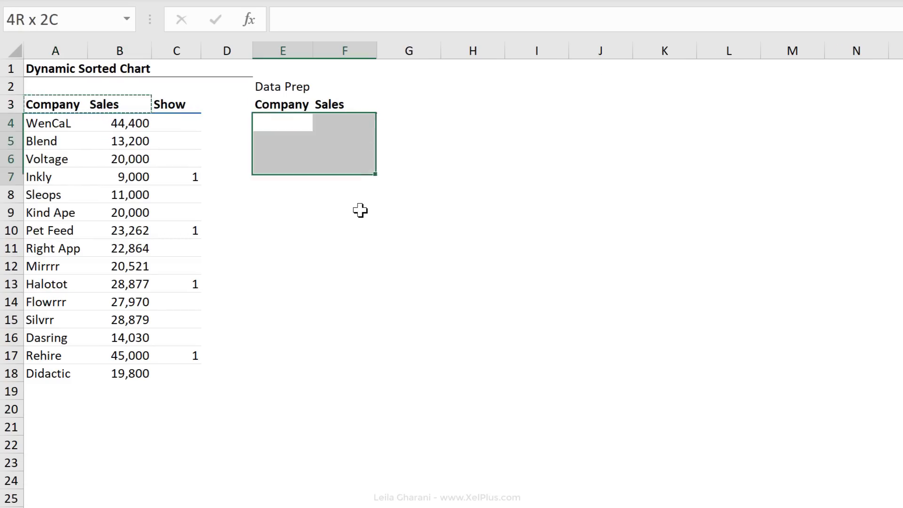
{"action": "left_click_drag", "start_coordinate": [360, 210], "coordinate": [363, 212]}
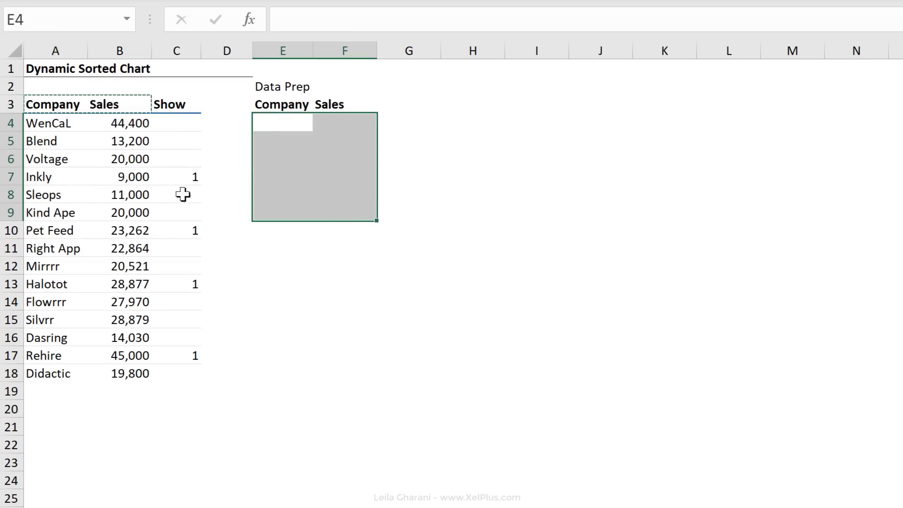
{"action": "left_click", "coordinate": [176, 177]}
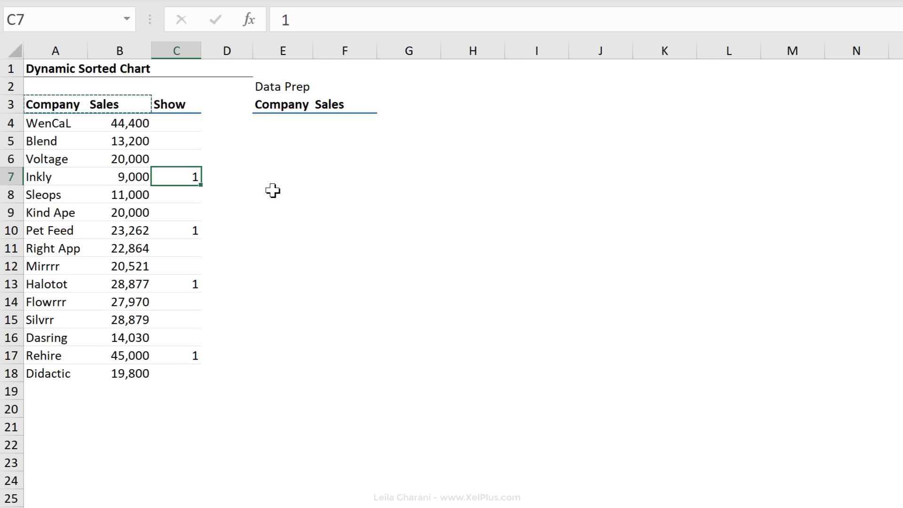
{"action": "left_click", "coordinate": [283, 124]}
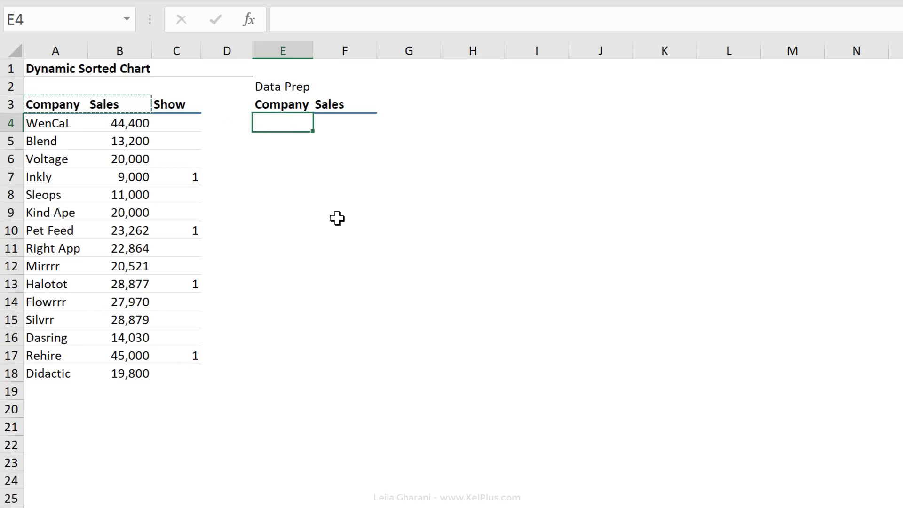
{"action": "type", "text": "=filter("}
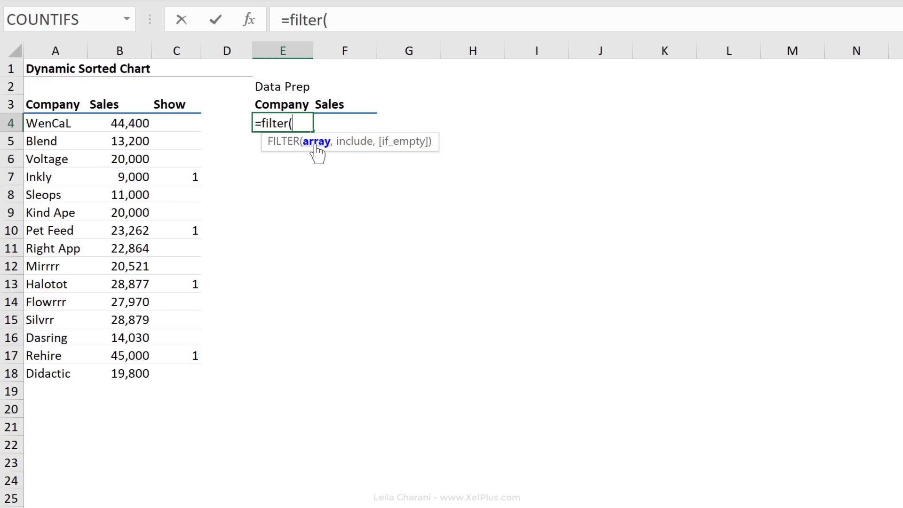
Step: Enter =FILTER(A4:A18,C4:C18=1) in E4, then verify Inkly, Pet Feed, Halotot and Rehire
{"action": "left_click_drag", "start_coordinate": [56, 123], "coordinate": [68, 373]}
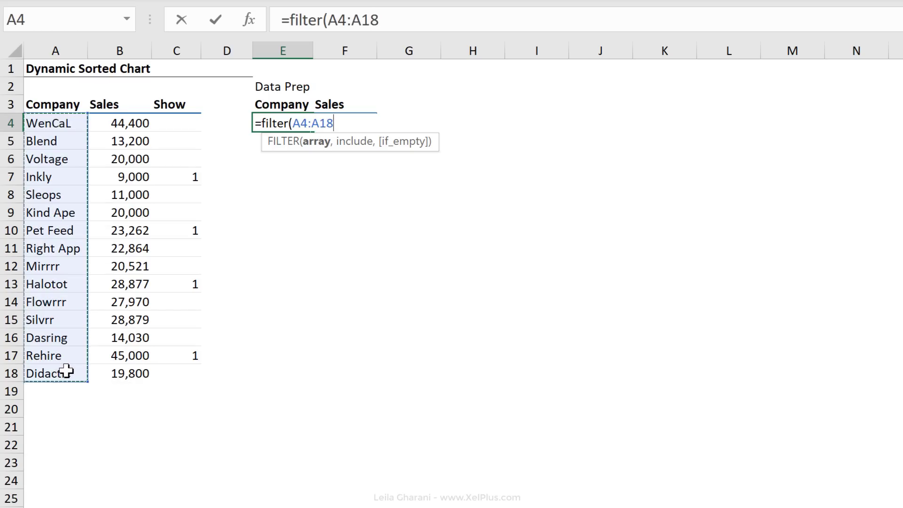
{"action": "type", "text": ","}
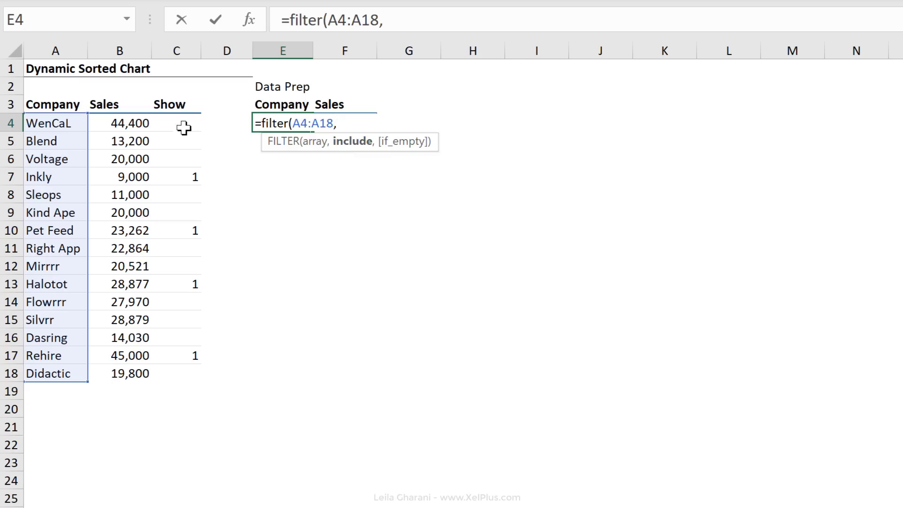
{"action": "left_click_drag", "start_coordinate": [179, 127], "coordinate": [191, 374]}
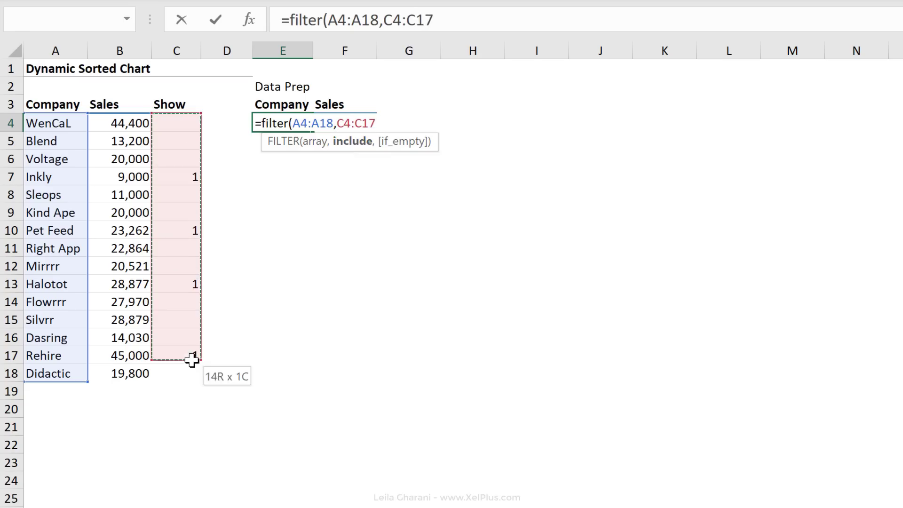
{"action": "type", "text": "=1"}
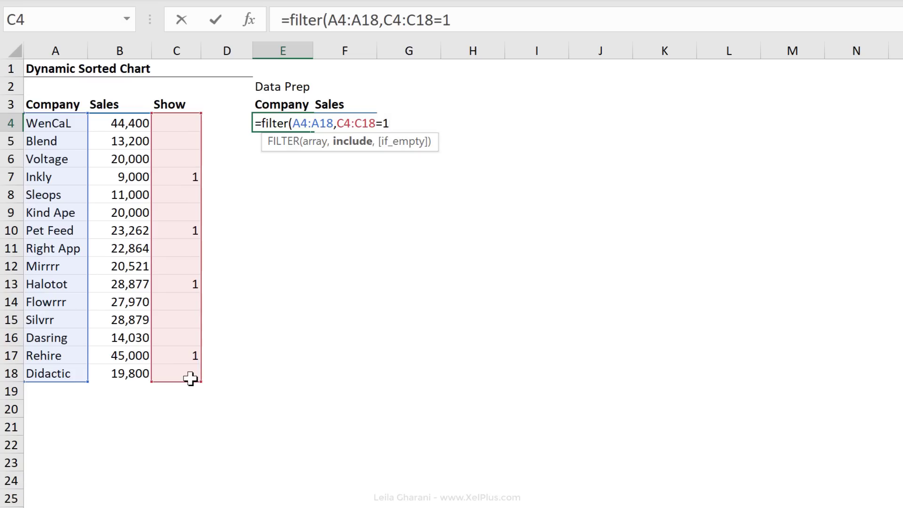
{"action": "type", "text": ")"}
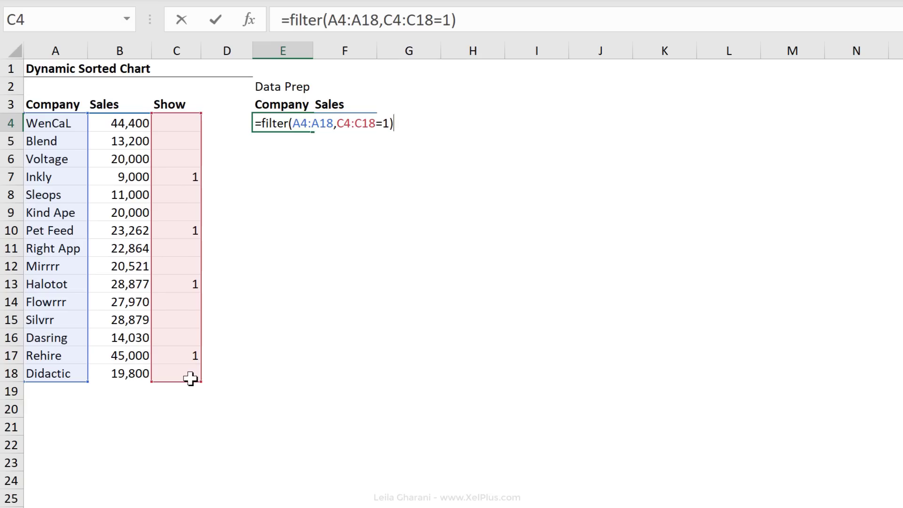
{"action": "key", "text": "Return"}
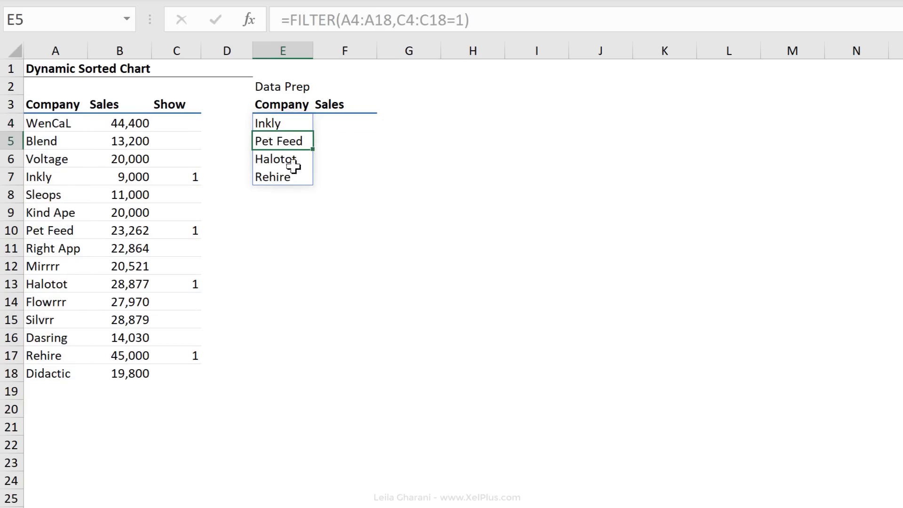
{"action": "left_click", "coordinate": [70, 180]}
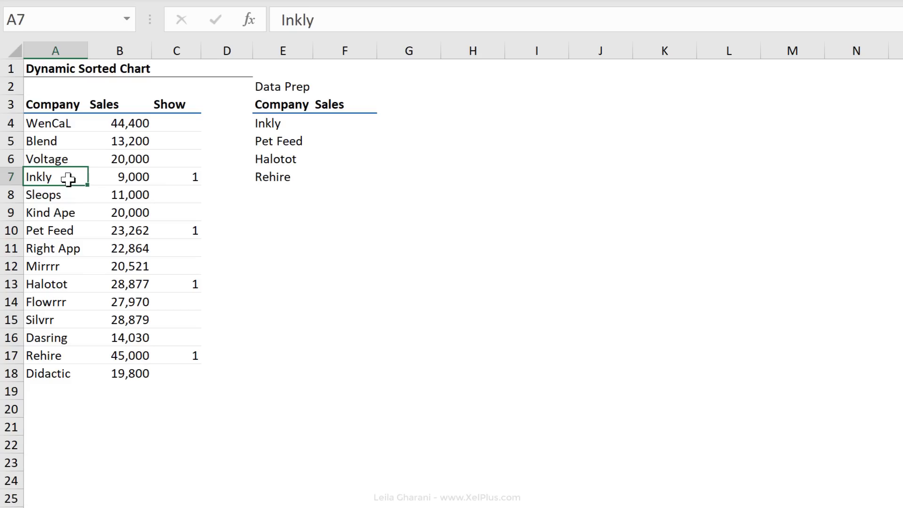
{"action": "left_click", "coordinate": [70, 230]}
{"action": "left_click", "coordinate": [66, 283]}
{"action": "left_click", "coordinate": [69, 353]}
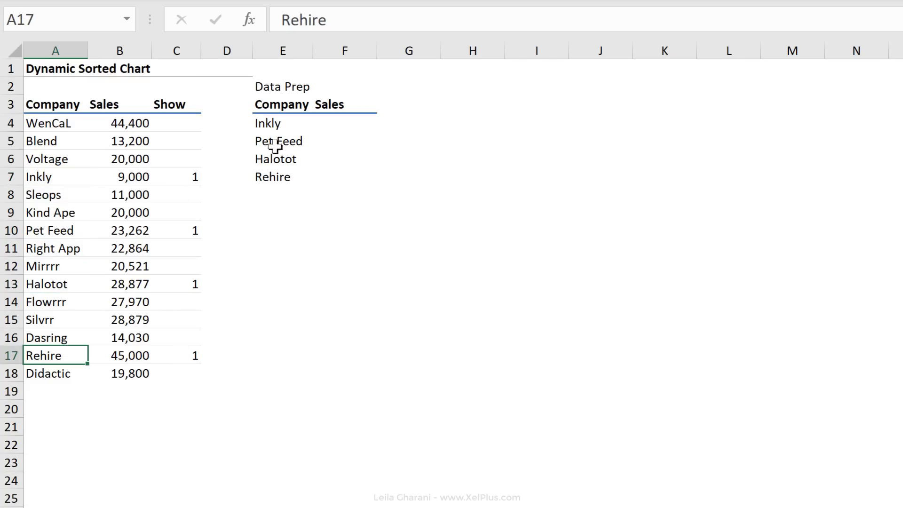
{"action": "left_click", "coordinate": [280, 127]}
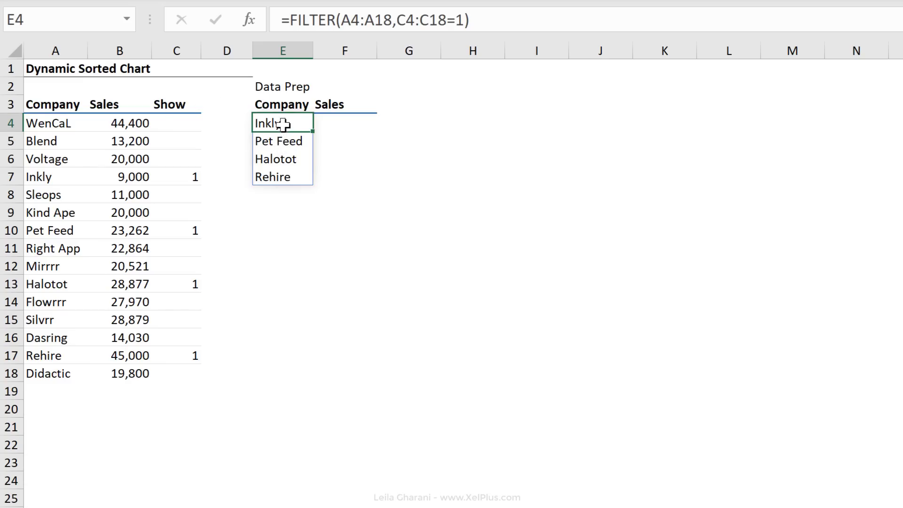
{"action": "left_click_drag", "start_coordinate": [283, 125], "coordinate": [282, 176]}
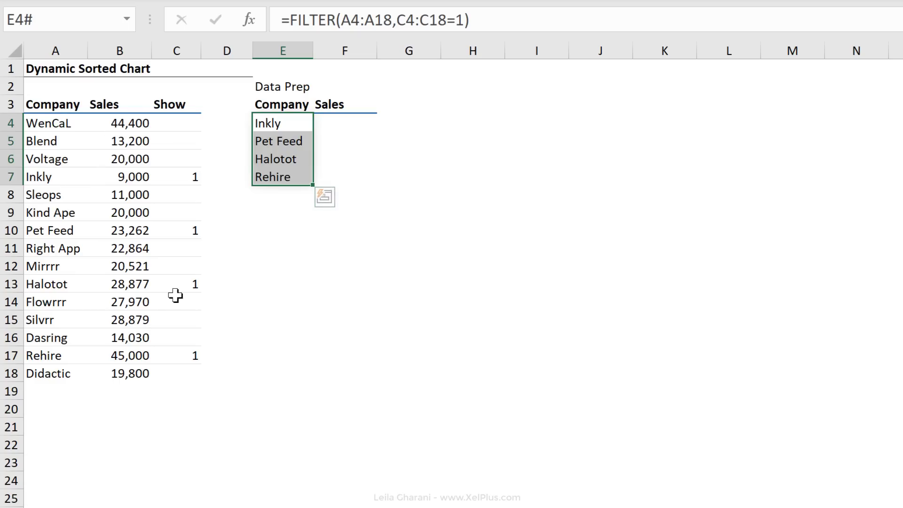
{"action": "left_click", "coordinate": [286, 126]}
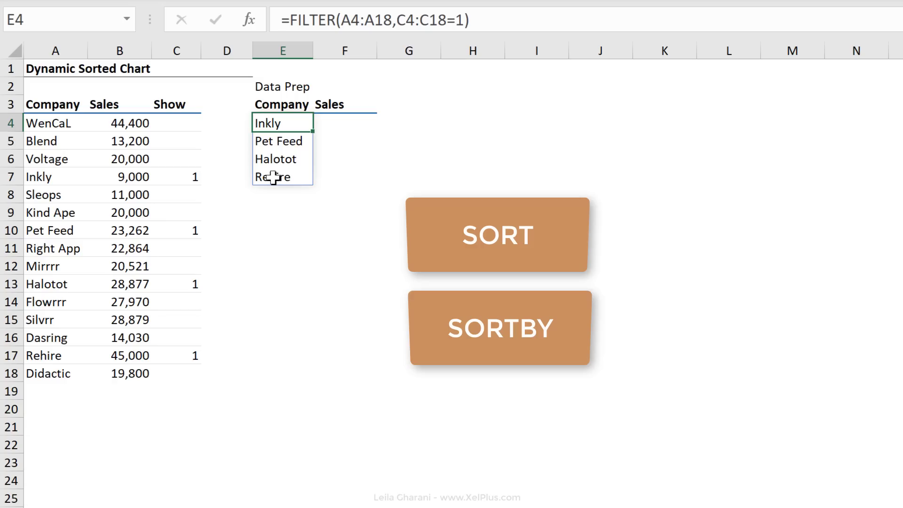
{"action": "left_click_drag", "start_coordinate": [279, 123], "coordinate": [278, 177]}
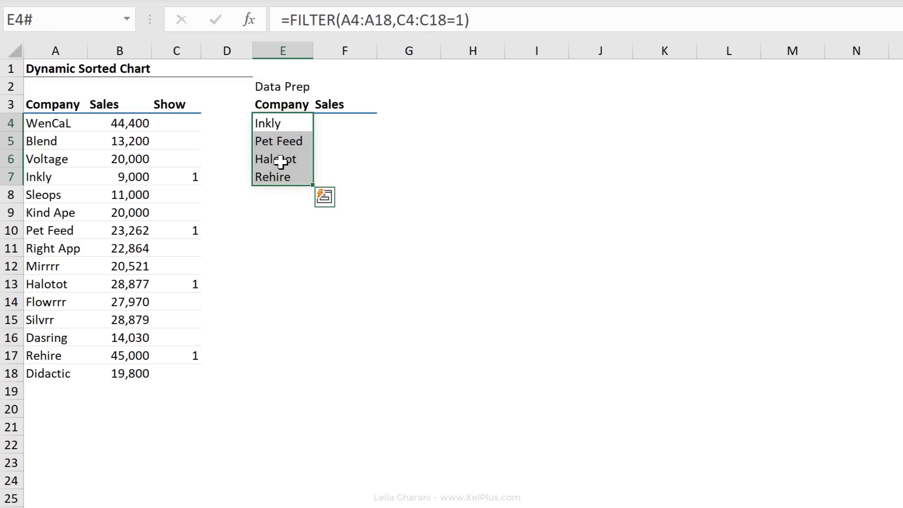
{"action": "left_click", "coordinate": [268, 124]}
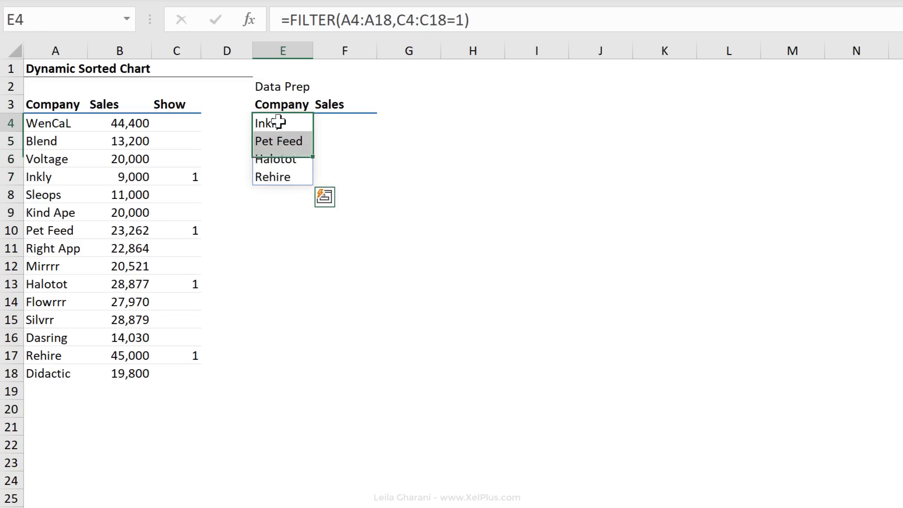
{"action": "left_click", "coordinate": [340, 125]}
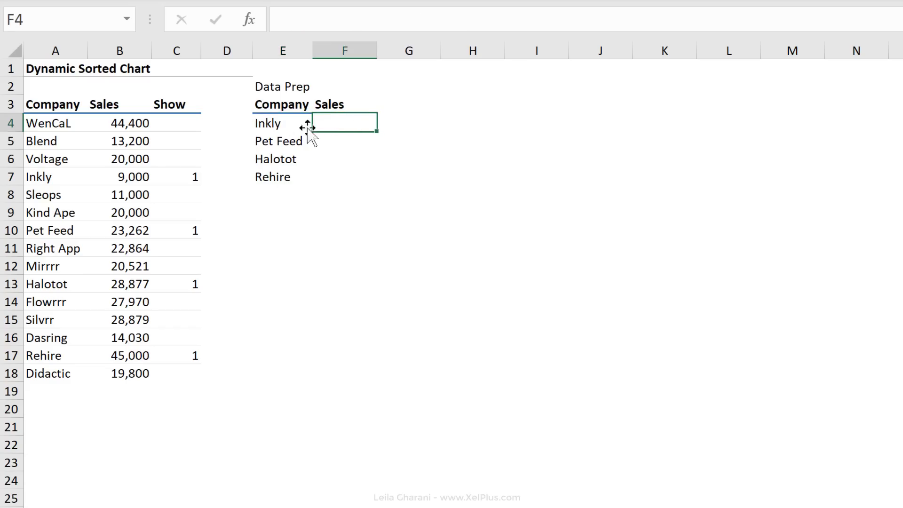
{"action": "left_click", "coordinate": [261, 123]}
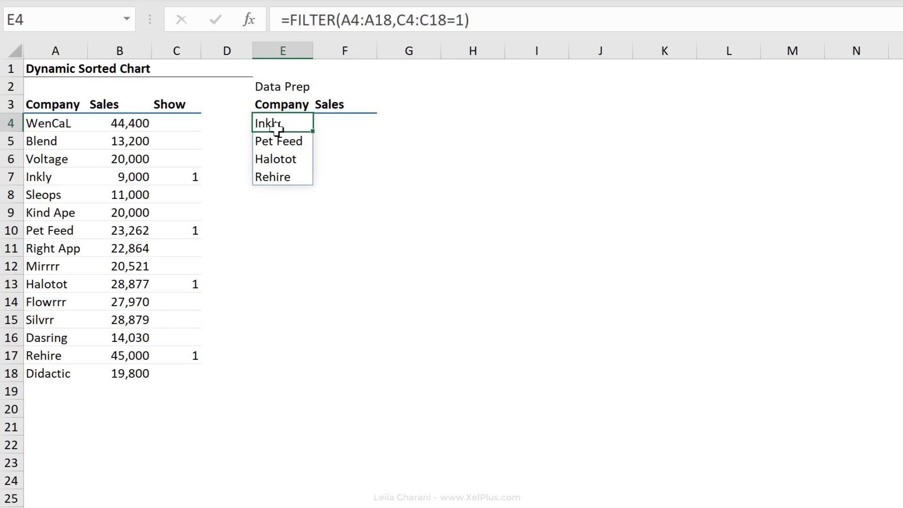
Step: Wrap the E4 filter formula in SORTBY, keeping the FILTER as the array argument
{"action": "left_click", "coordinate": [290, 20]}
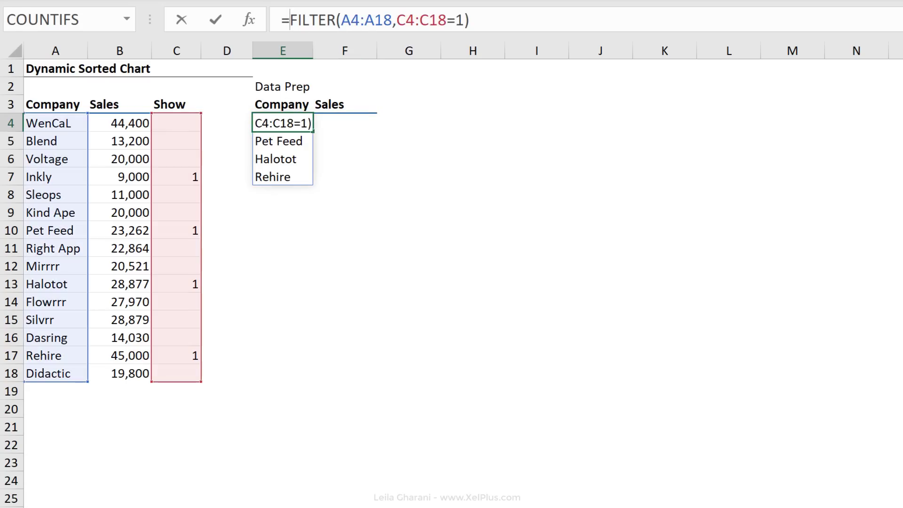
{"action": "type", "text": "so"}
{"action": "key", "text": "Down"}
{"action": "key", "text": "Tab"}
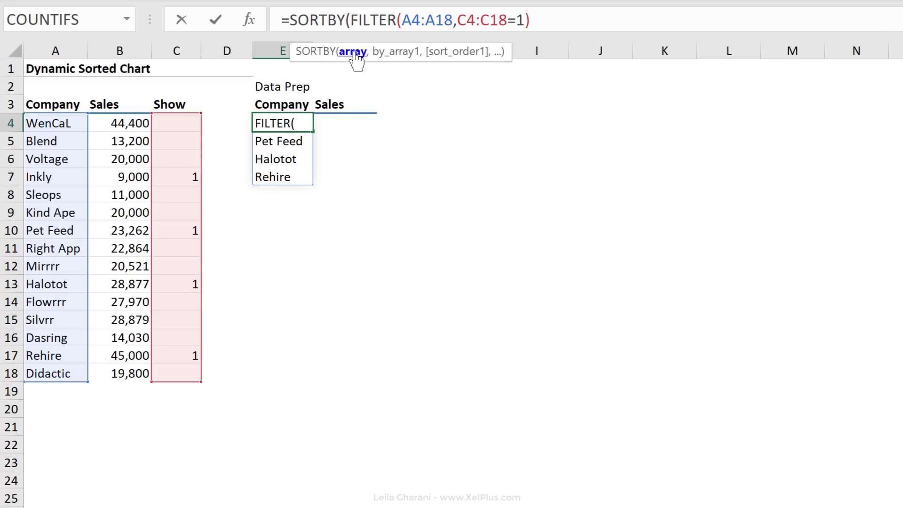
{"action": "left_click", "coordinate": [353, 52]}
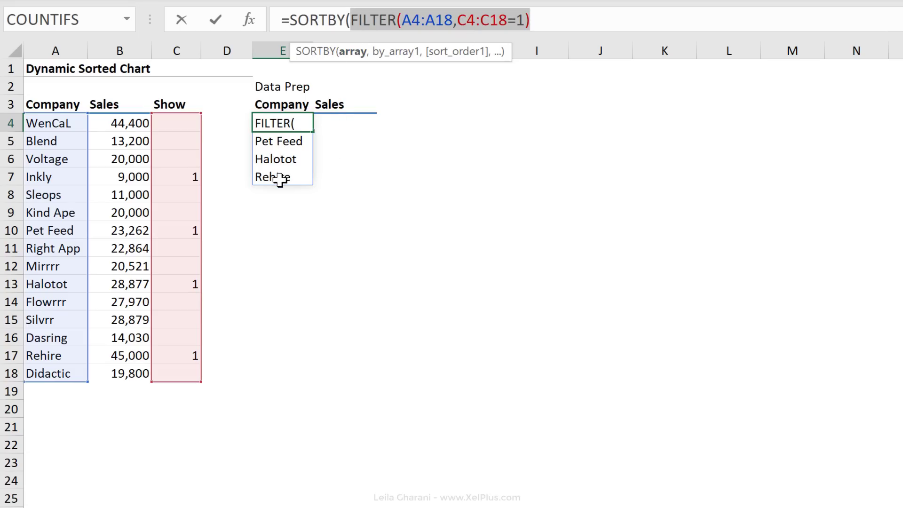
{"action": "left_click", "coordinate": [562, 20]}
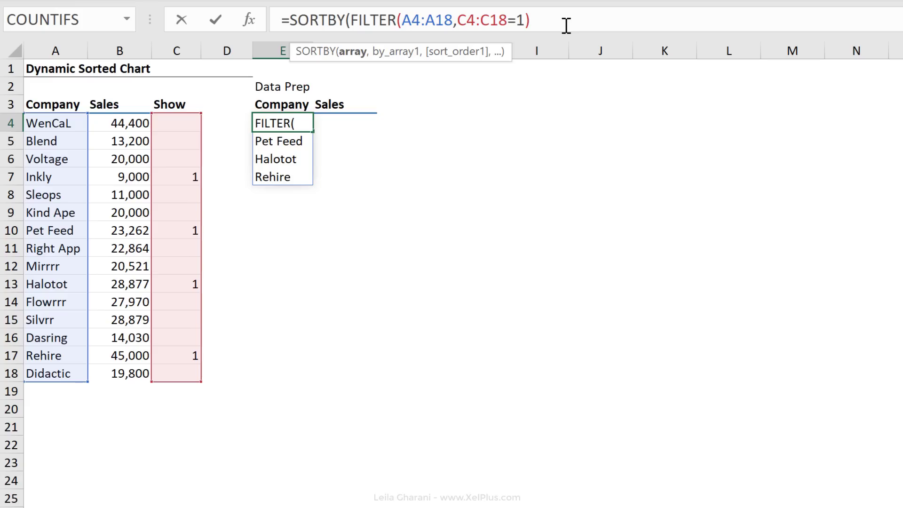
{"action": "type", "text": ","}
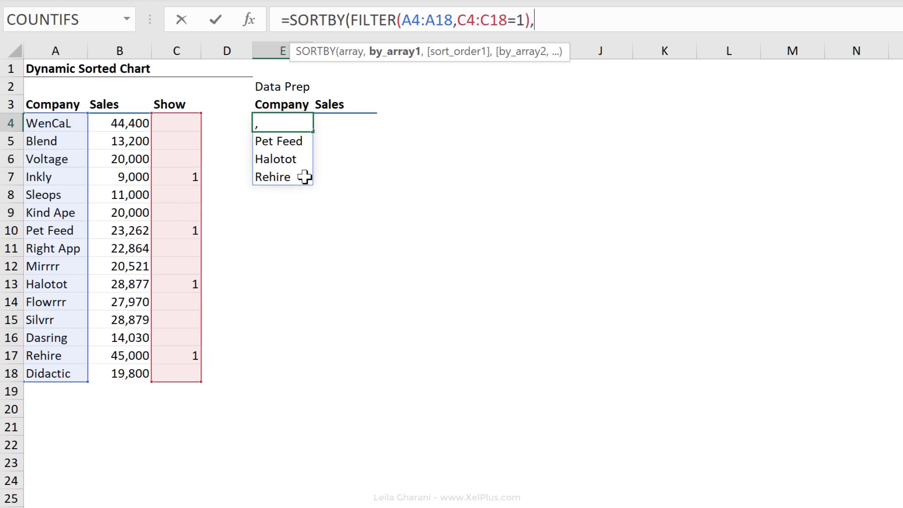
Step: Paste a copy of the FILTER expression as the sort key and delete its A4:A18 range
{"action": "left_click_drag", "start_coordinate": [351, 19], "coordinate": [531, 22]}
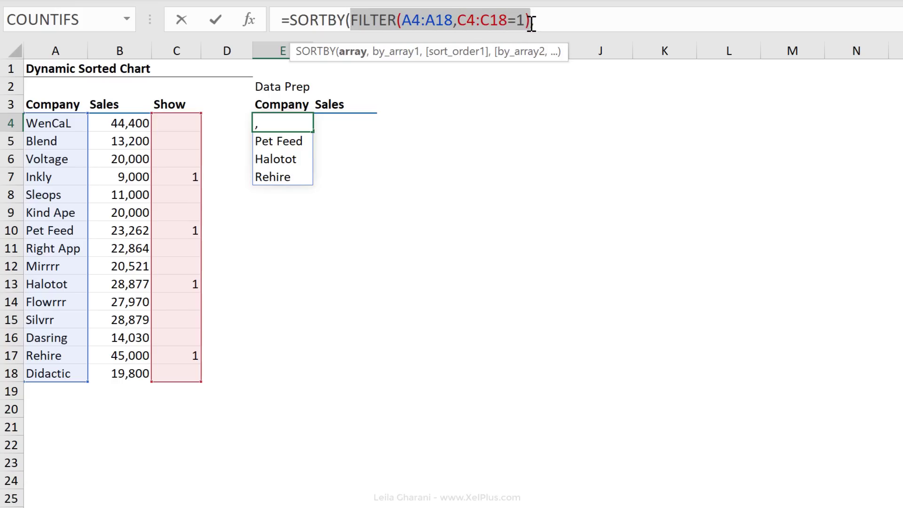
{"action": "key", "text": "ctrl+c"}
{"action": "left_click", "coordinate": [571, 21]}
{"action": "key", "text": "ctrl+v"}
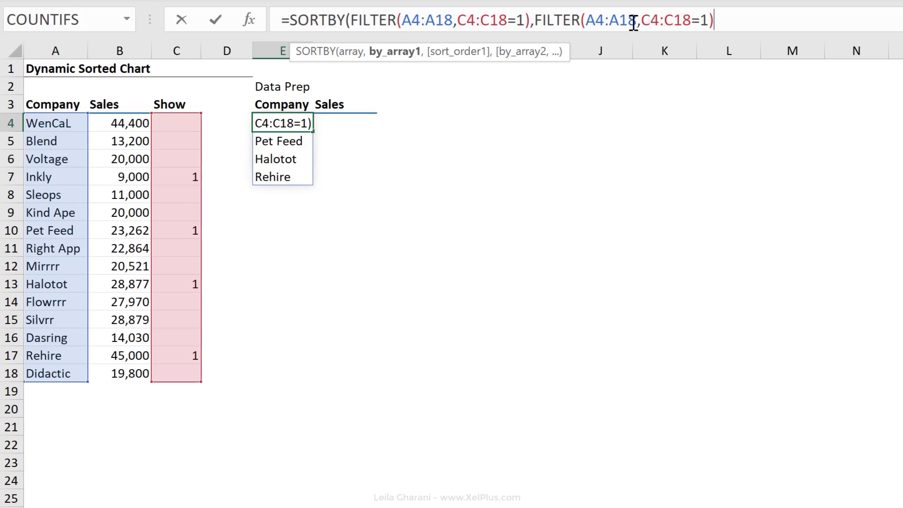
{"action": "left_click_drag", "start_coordinate": [638, 20], "coordinate": [586, 19]}
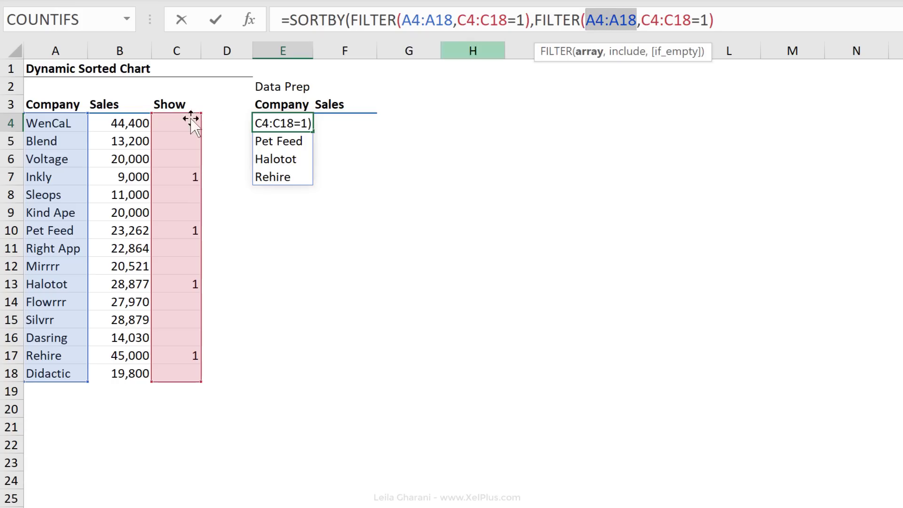
{"action": "key", "text": "Delete"}
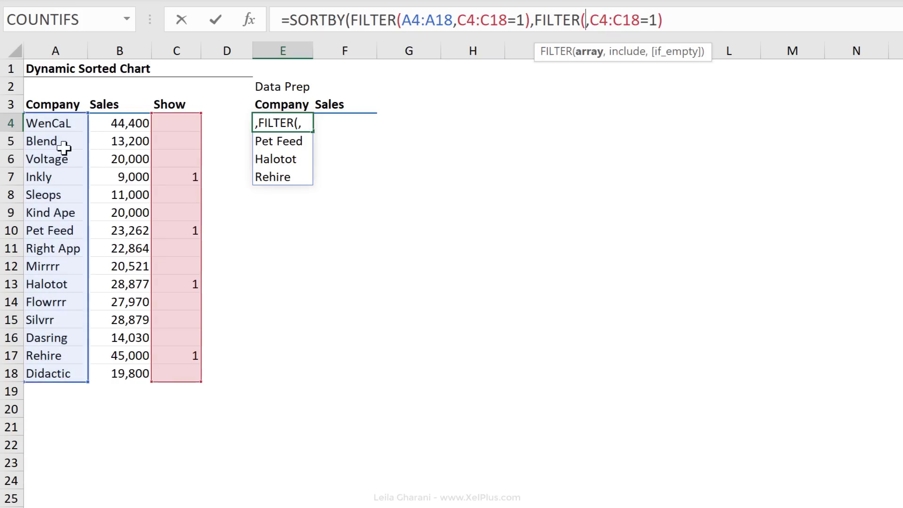
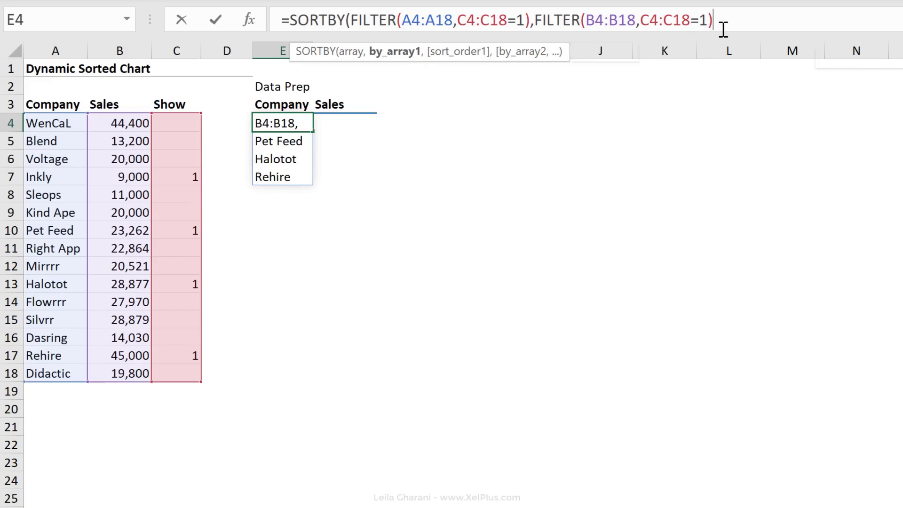
{"action": "type", "text": ","}
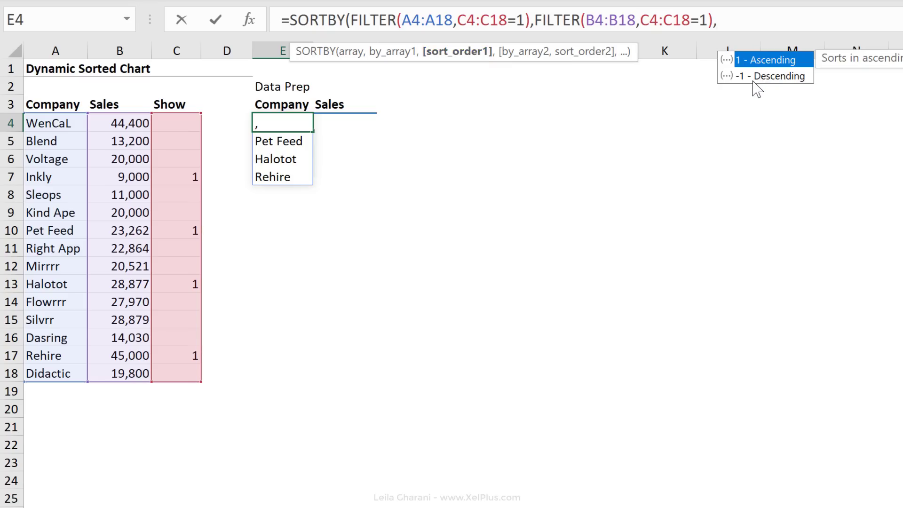
{"action": "type", "text": "-1"}
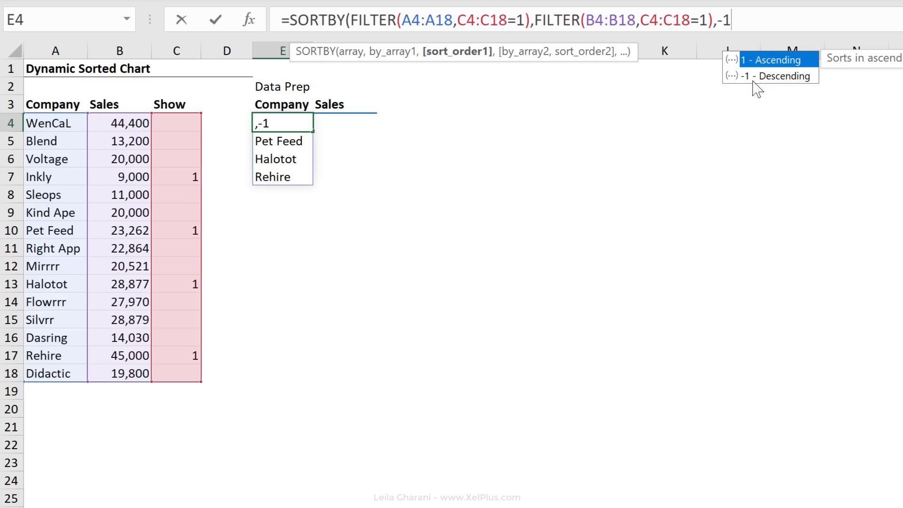
{"action": "type", "text": ")"}
Step: Commit the descending SORTBY formula in E4, listing Rehire, Halotot, Pet Feed and Inkly
{"action": "key", "text": "Return"}
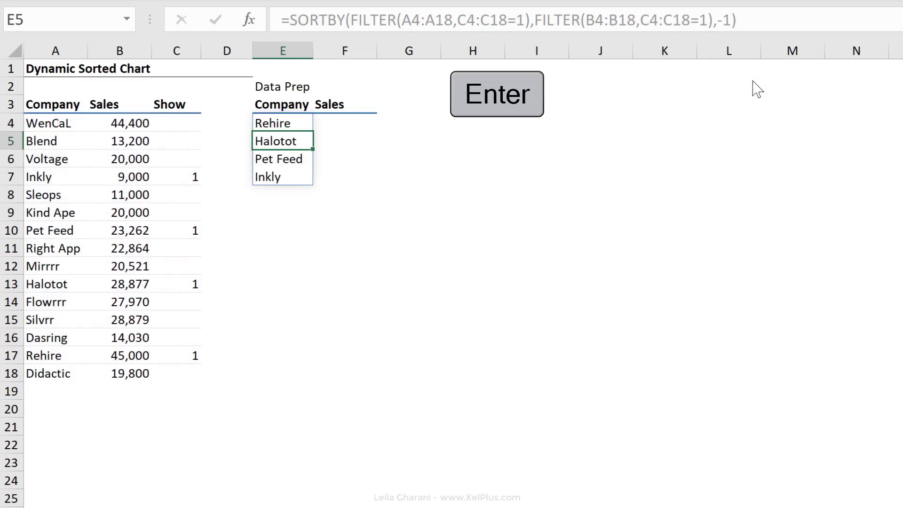
{"action": "left_click", "coordinate": [297, 123]}
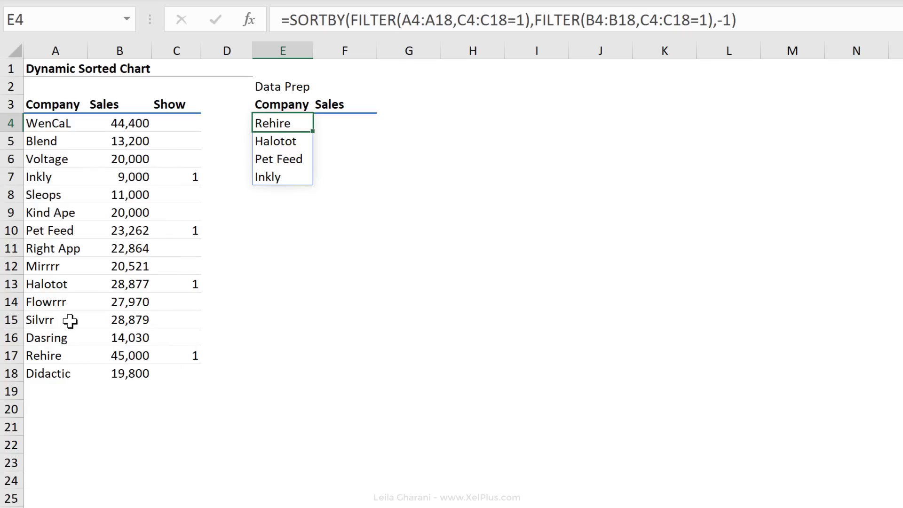
Step: Flag WenCaL with 1 in C4 and check it appears in the sorted list
{"action": "left_click", "coordinate": [187, 123]}
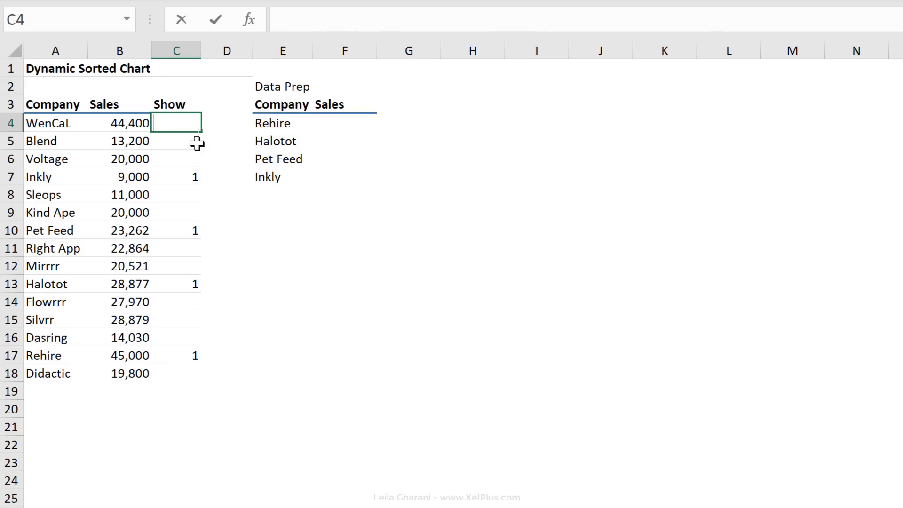
{"action": "type", "text": "1"}
{"action": "key", "text": "Return"}
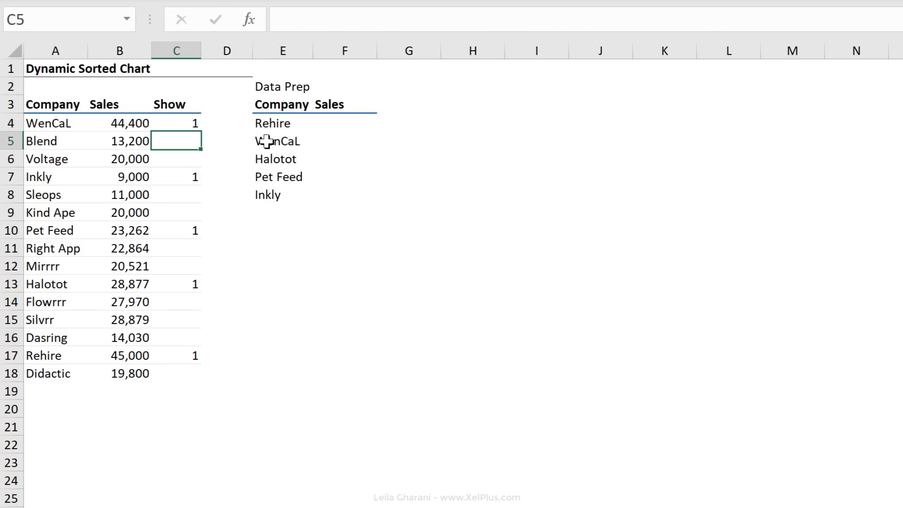
{"action": "left_click", "coordinate": [270, 141]}
Step: Compare the sales figures of Rehire, WenCaL and Halotot against the sorting formula
{"action": "left_click", "coordinate": [127, 359]}
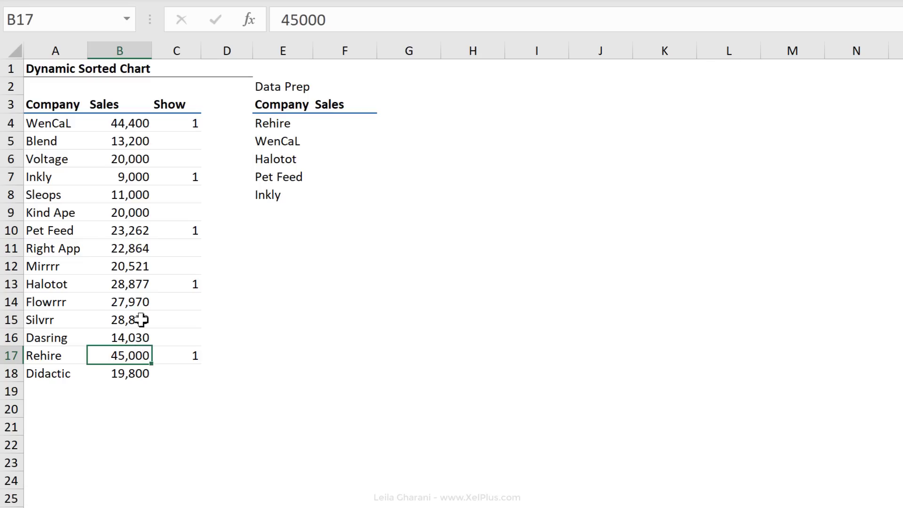
{"action": "left_click", "coordinate": [128, 128]}
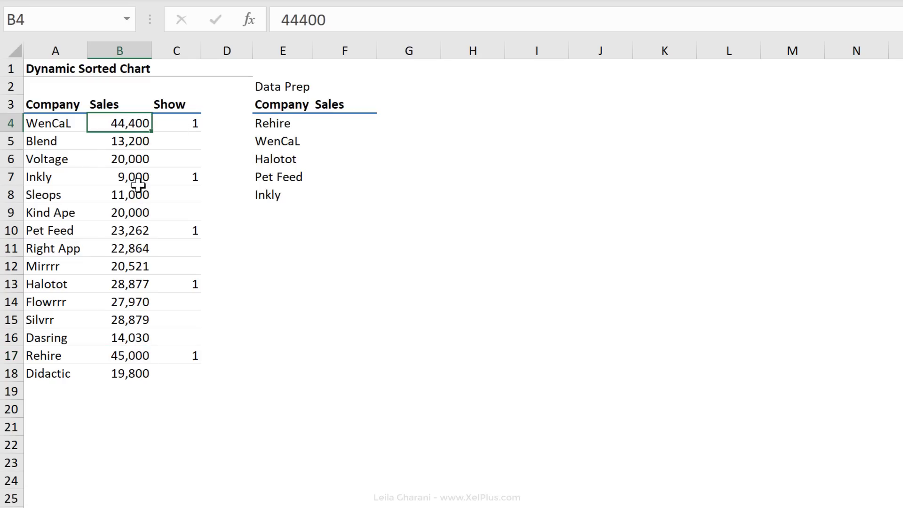
{"action": "left_click", "coordinate": [139, 291]}
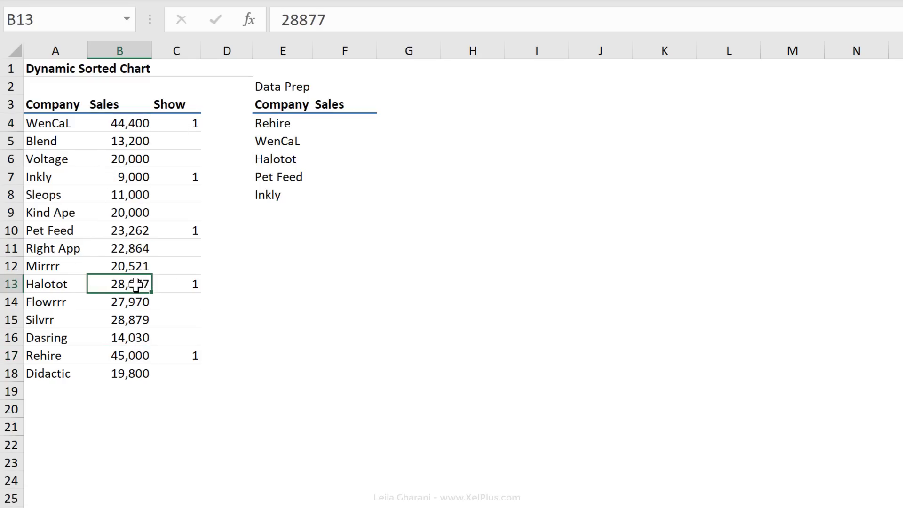
{"action": "left_click", "coordinate": [273, 124]}
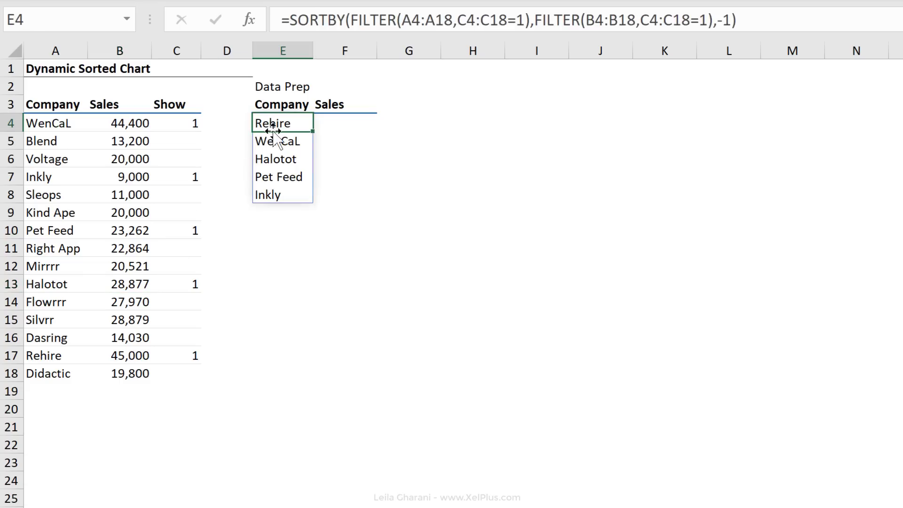
{"action": "left_click", "coordinate": [345, 124]}
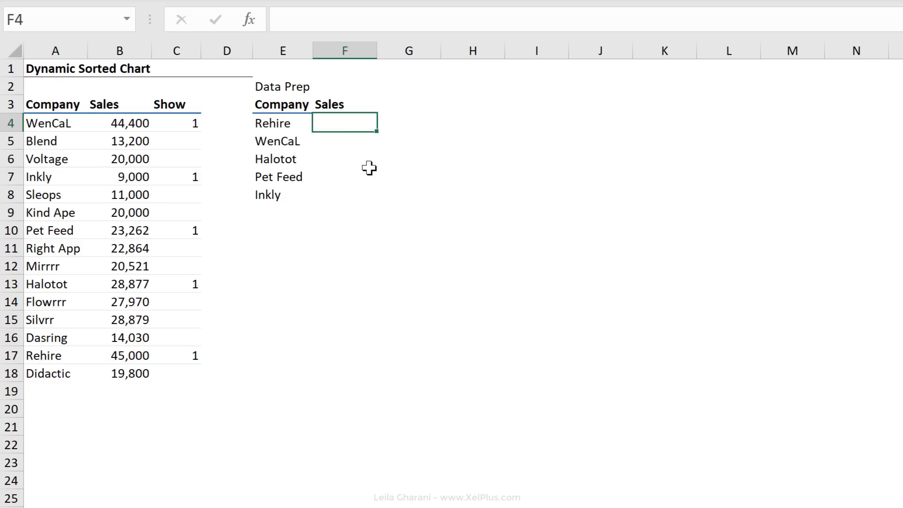
{"action": "type", "text": "="}
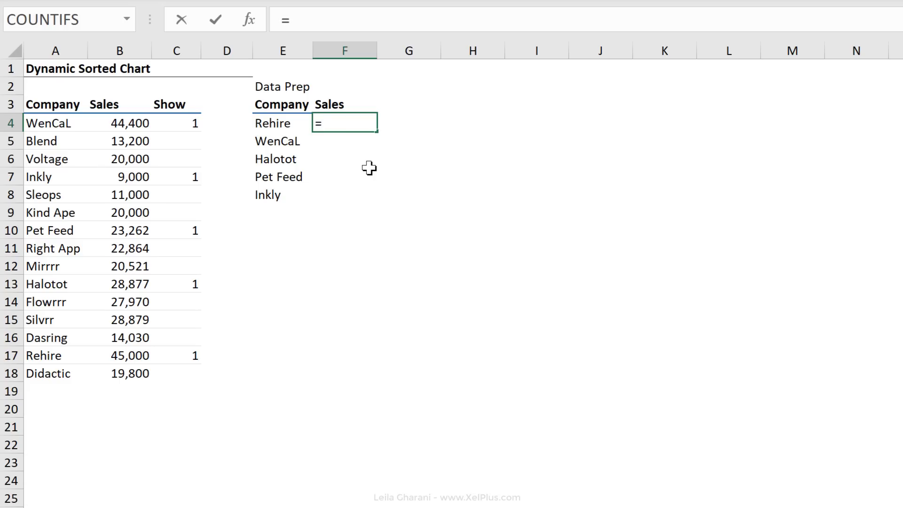
{"action": "type", "text": "vl"}
Step: Enter =VLOOKUP(E4#,A4:B18,2,FALSE) in F4 to return each listed company's sales
{"action": "key", "text": "Tab"}
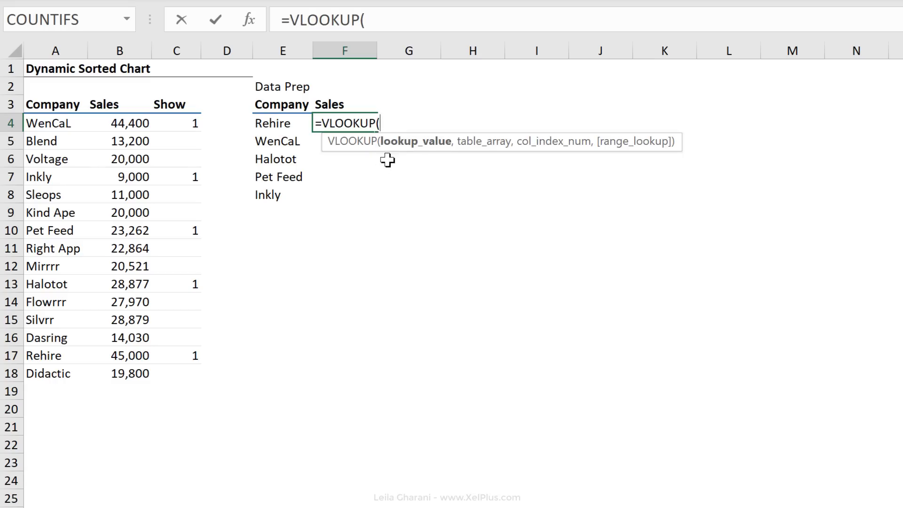
{"action": "left_click", "coordinate": [287, 123]}
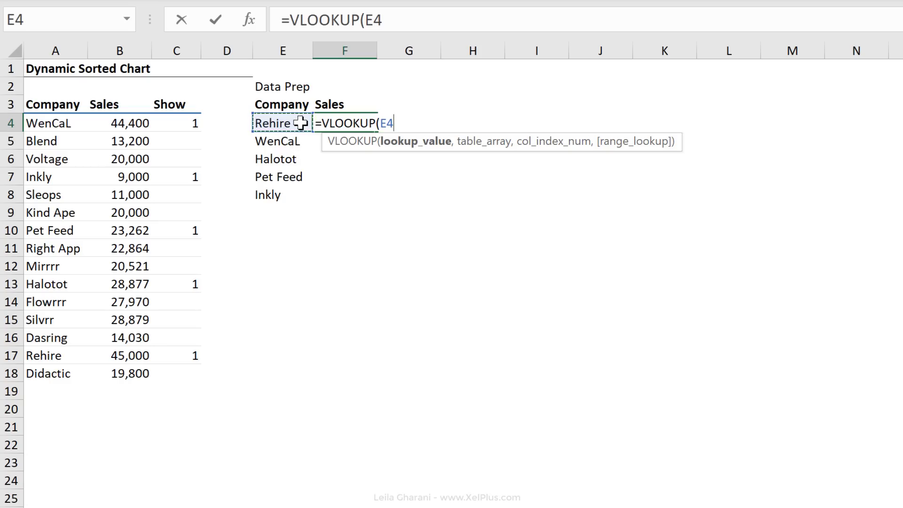
{"action": "type", "text": "#"}
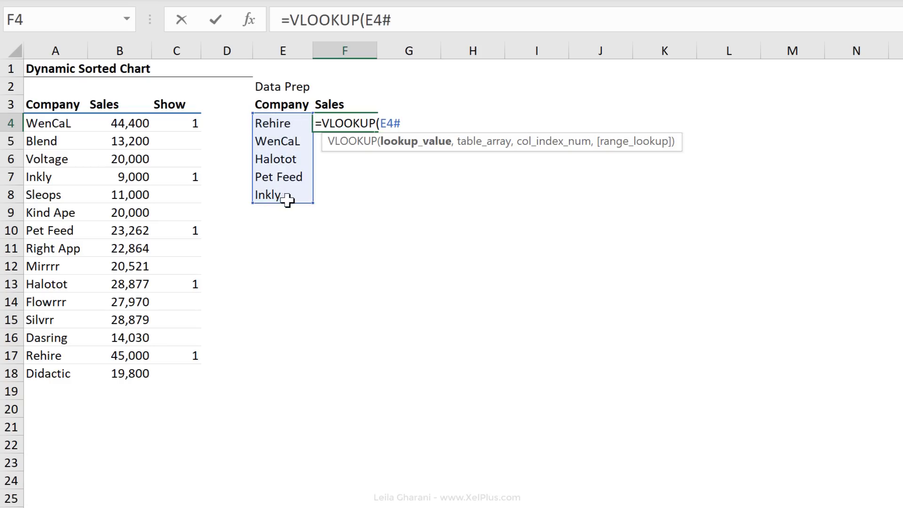
{"action": "type", "text": ","}
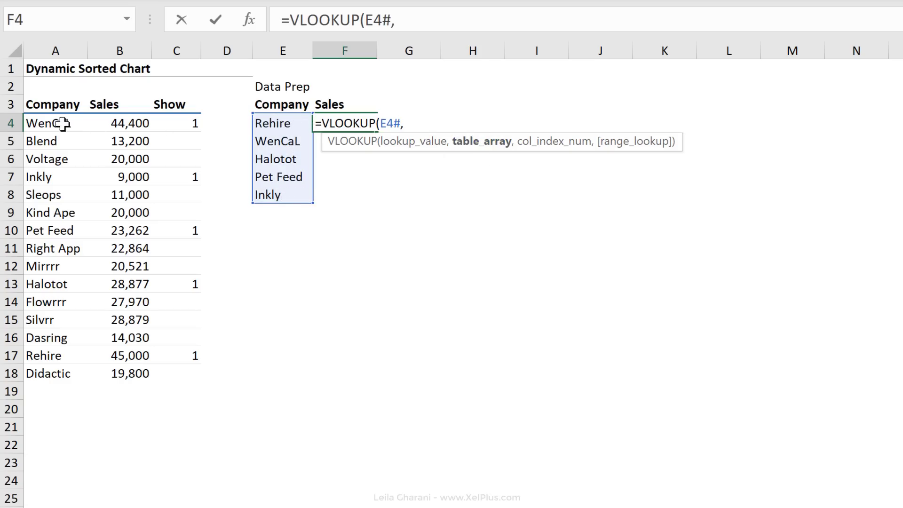
{"action": "left_click_drag", "start_coordinate": [56, 123], "coordinate": [132, 375]}
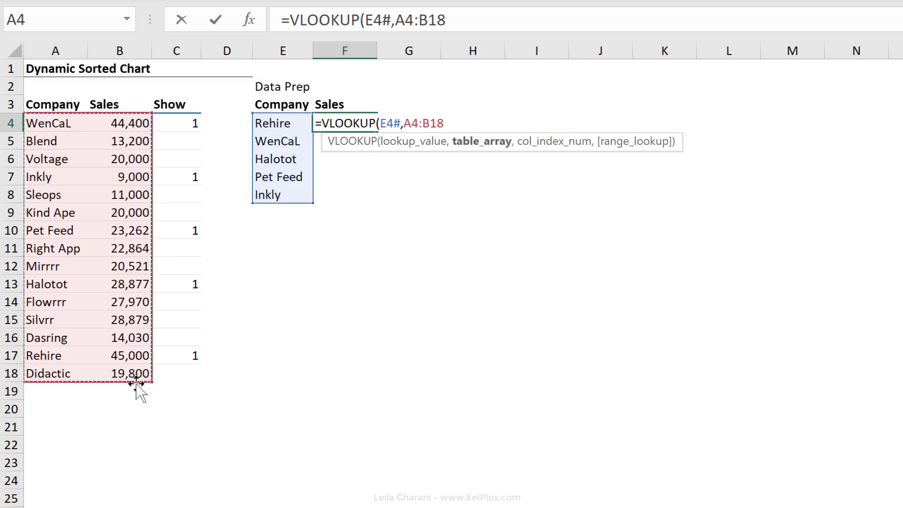
{"action": "type", "text": ","}
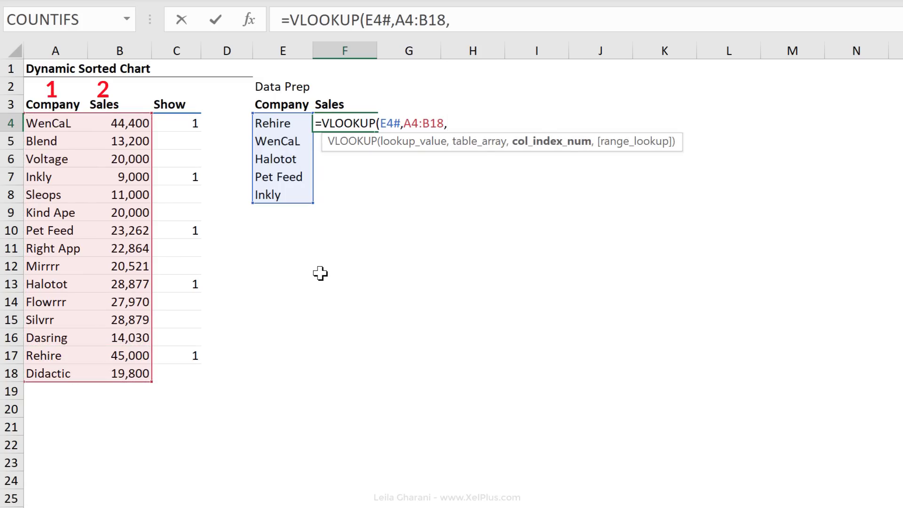
{"action": "type", "text": "2"}
{"action": "type", "text": ","}
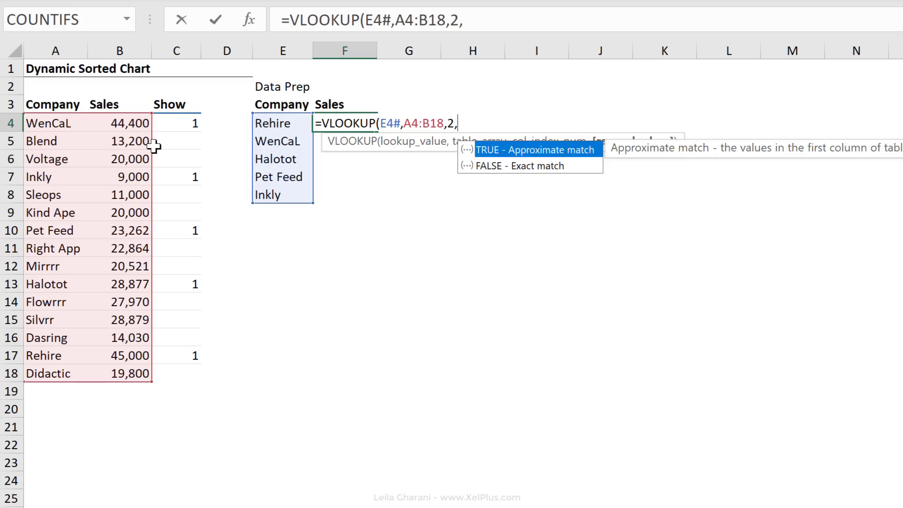
{"action": "key", "text": "Down"}
{"action": "key", "text": "Tab"}
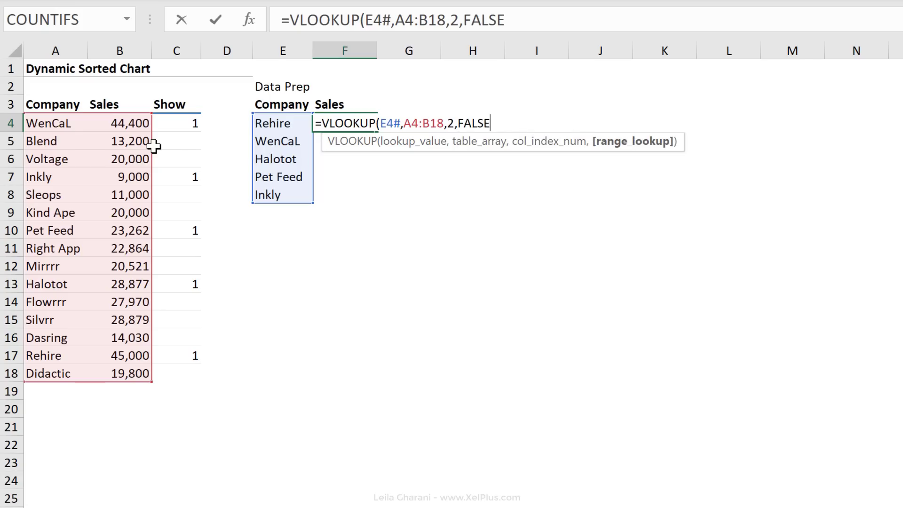
{"action": "type", "text": ")"}
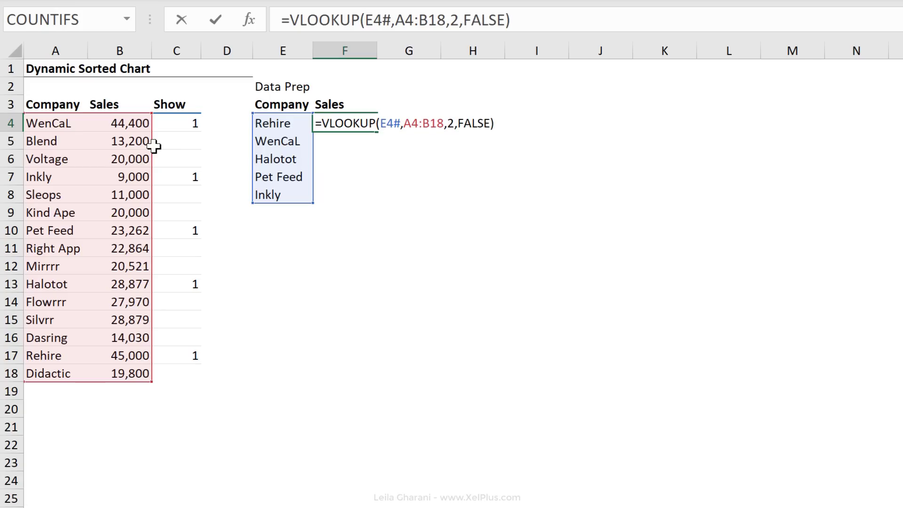
{"action": "key", "text": "Return"}
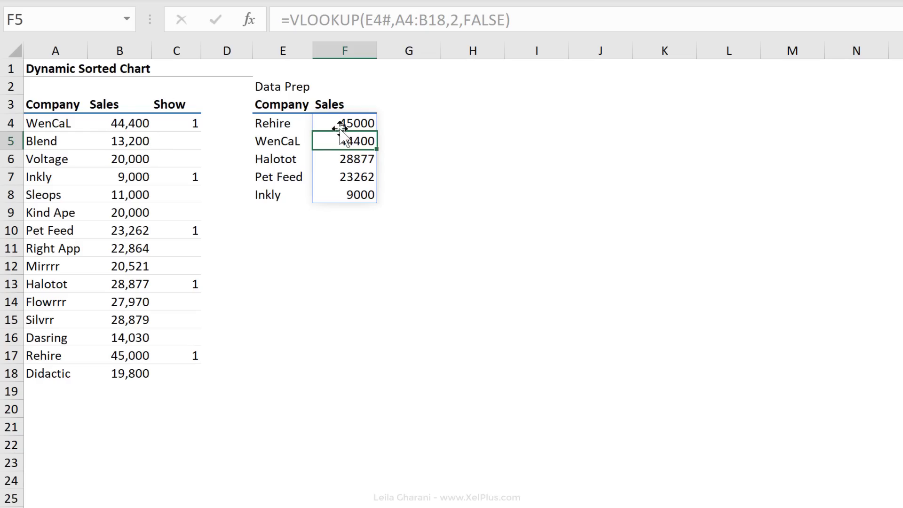
Step: Format the F4 sales spill range as Number with a 1000 separator and 0 decimals
{"action": "mouse_move", "coordinate": [340, 121]}
{"action": "left_mouse_down"}
{"action": "mouse_move", "coordinate": [330, 396]}
{"action": "mouse_move", "coordinate": [332, 380]}
{"action": "left_mouse_up"}
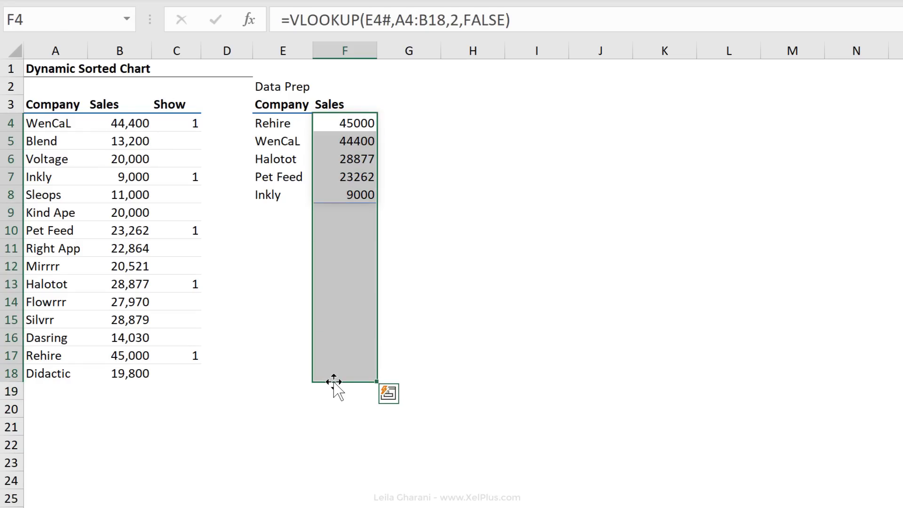
{"action": "key", "text": "ctrl+1"}
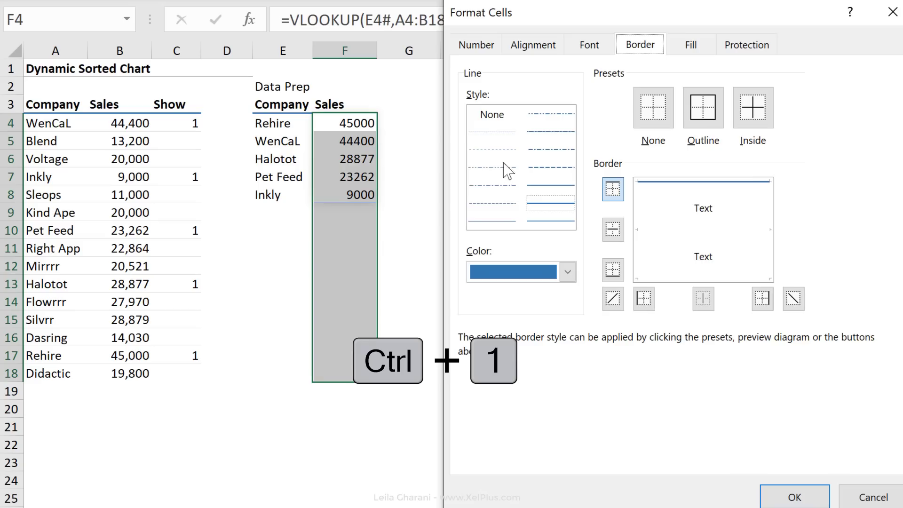
{"action": "left_click", "coordinate": [478, 45]}
{"action": "left_click", "coordinate": [480, 106]}
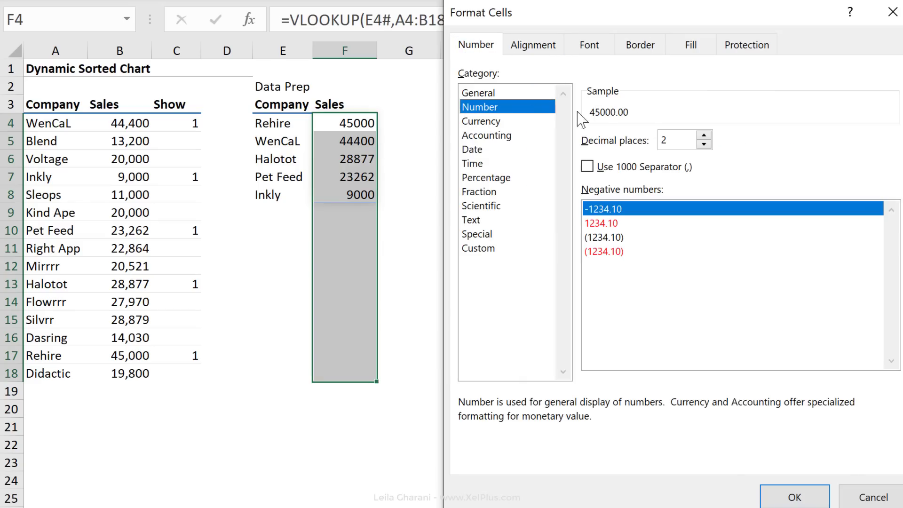
{"action": "left_click", "coordinate": [587, 167]}
{"action": "left_click", "coordinate": [703, 145]}
{"action": "left_click", "coordinate": [703, 145]}
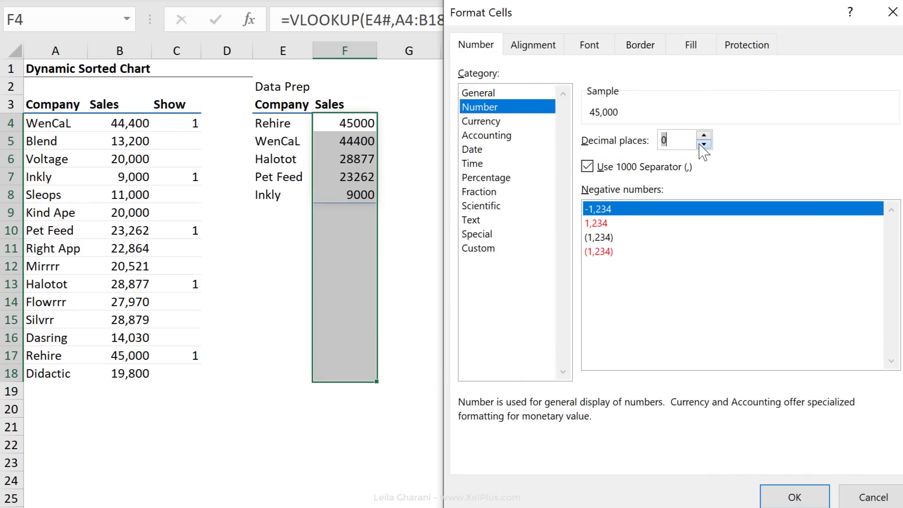
{"action": "left_click", "coordinate": [794, 497]}
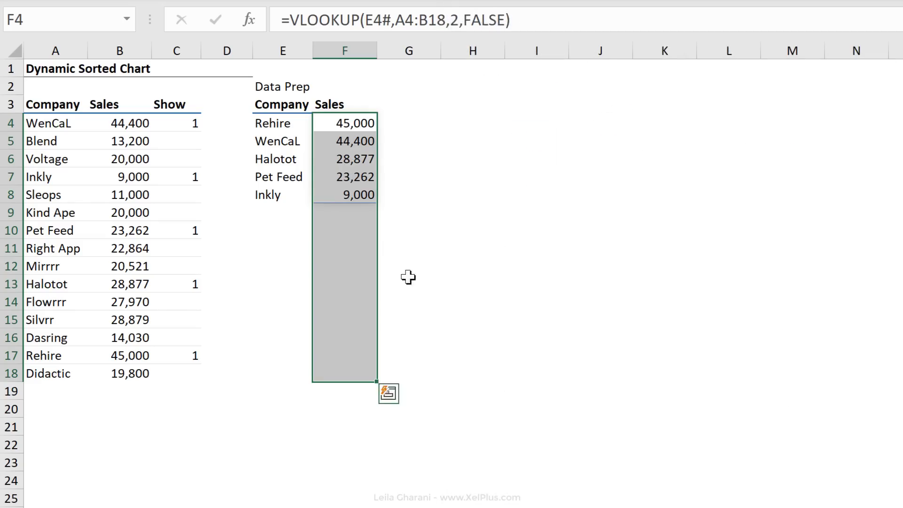
Step: Flag Voltage with 1 in C6 and check its sales figure
{"action": "left_click", "coordinate": [344, 176]}
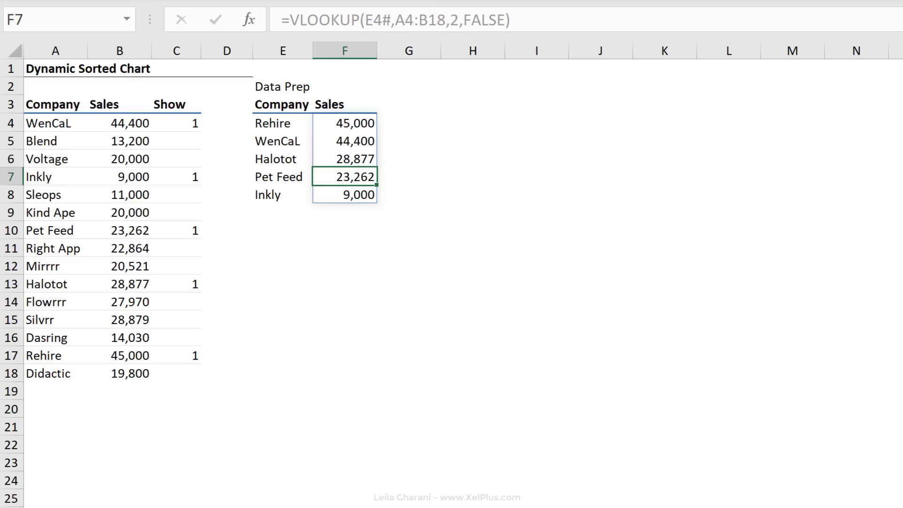
{"action": "left_click", "coordinate": [177, 159]}
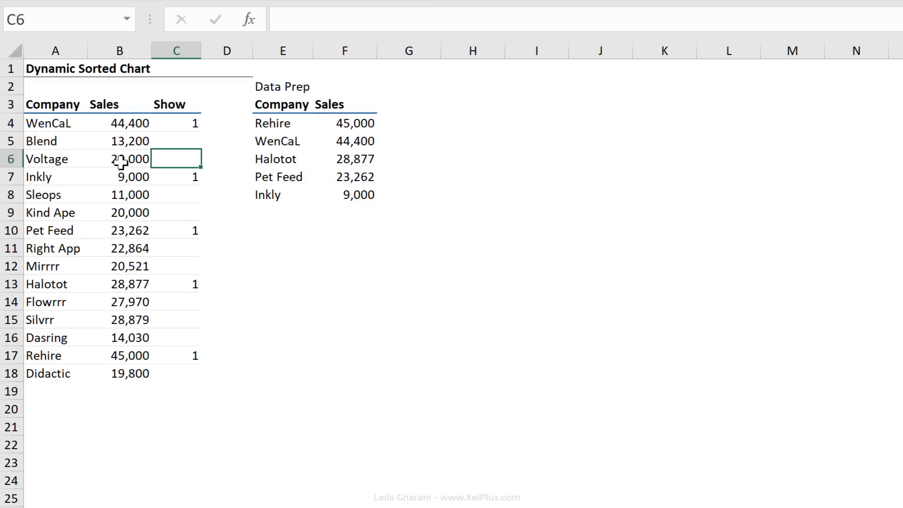
{"action": "type", "text": "1"}
{"action": "key", "text": "Return"}
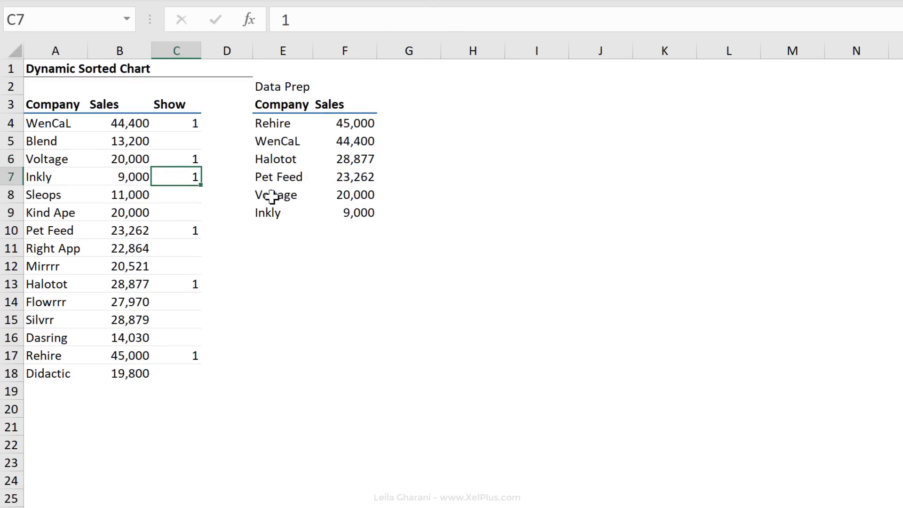
{"action": "left_click", "coordinate": [142, 158]}
Step: Flag Kind Ape with 1 in C9 and review the SORTBY formula in E4
{"action": "left_click", "coordinate": [120, 212]}
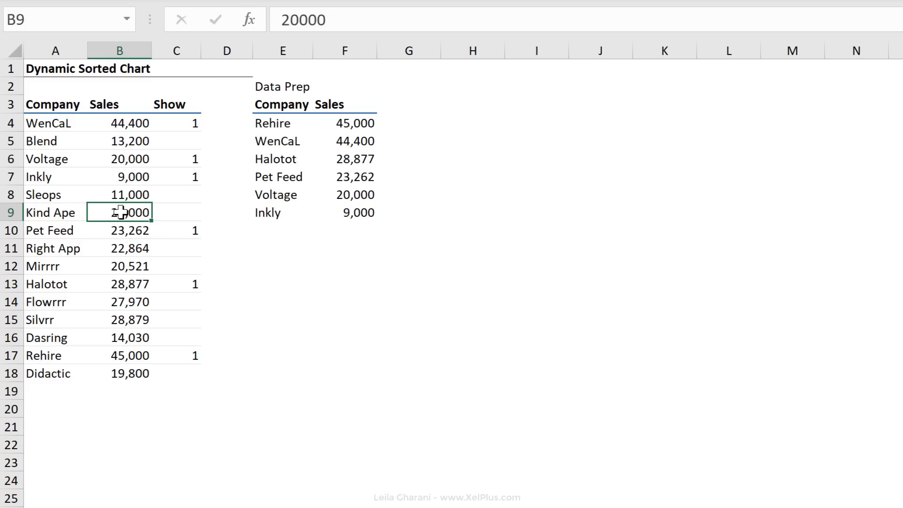
{"action": "left_click", "coordinate": [196, 214]}
{"action": "type", "text": "1"}
{"action": "key", "text": "Return"}
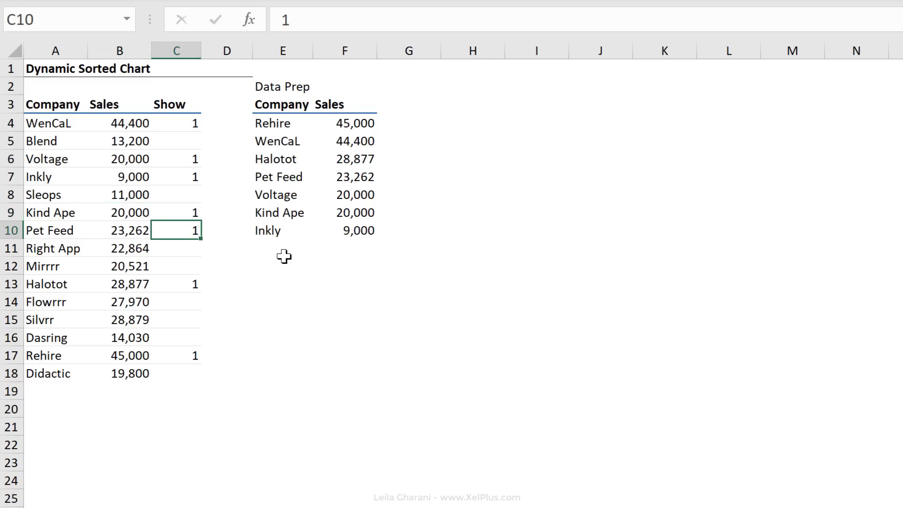
{"action": "left_click", "coordinate": [286, 126]}
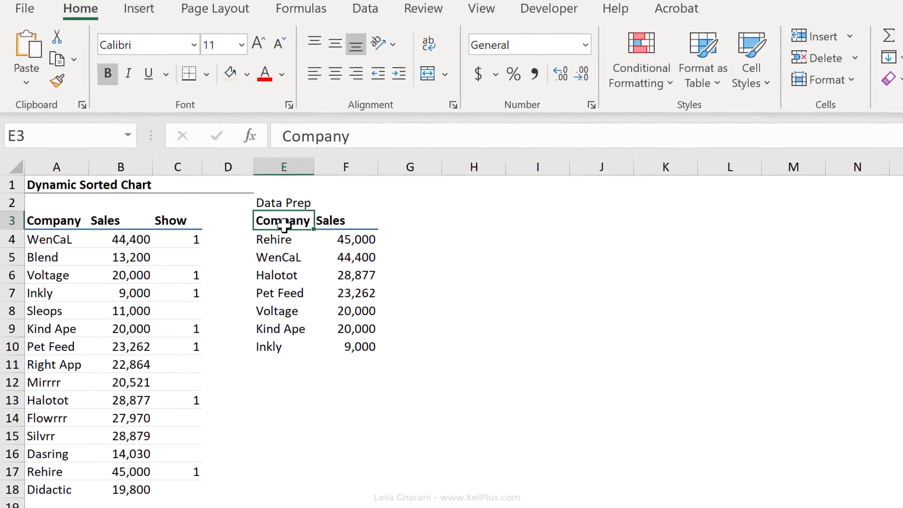
Step: Insert a 2-D Clustered Column chart from the Data Prep range E3:F9
{"action": "left_click_drag", "start_coordinate": [284, 224], "coordinate": [347, 351]}
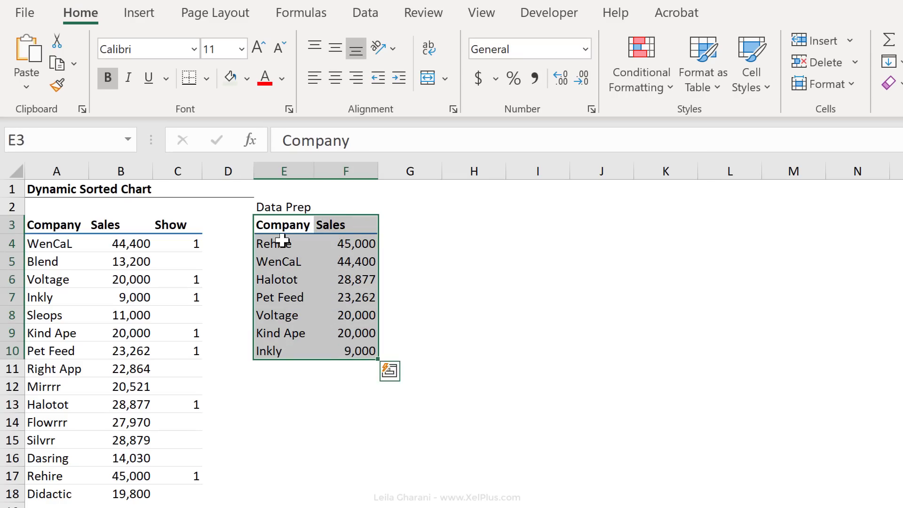
{"action": "left_click", "coordinate": [140, 13]}
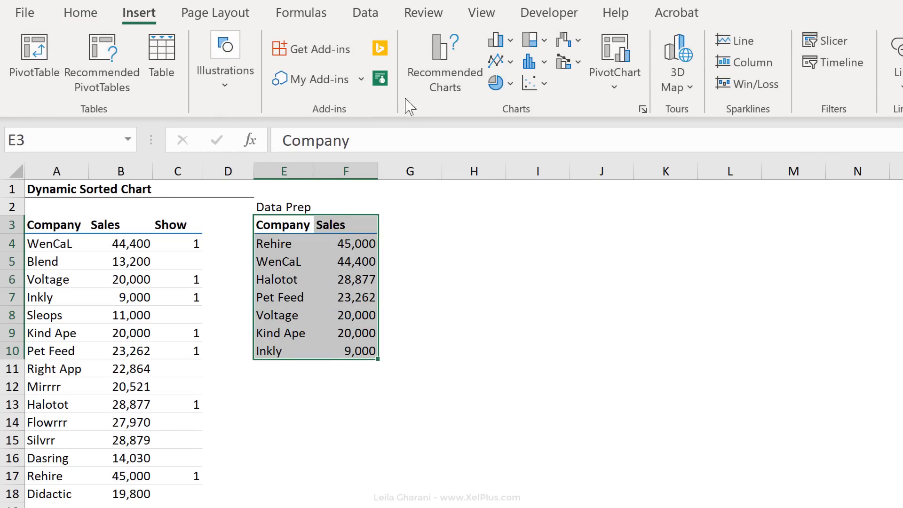
{"action": "left_click", "coordinate": [502, 40]}
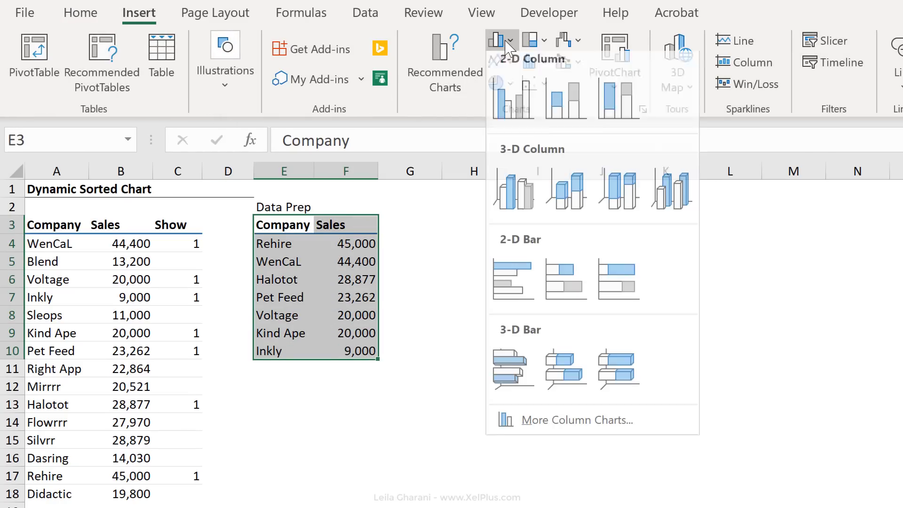
{"action": "left_click", "coordinate": [514, 106]}
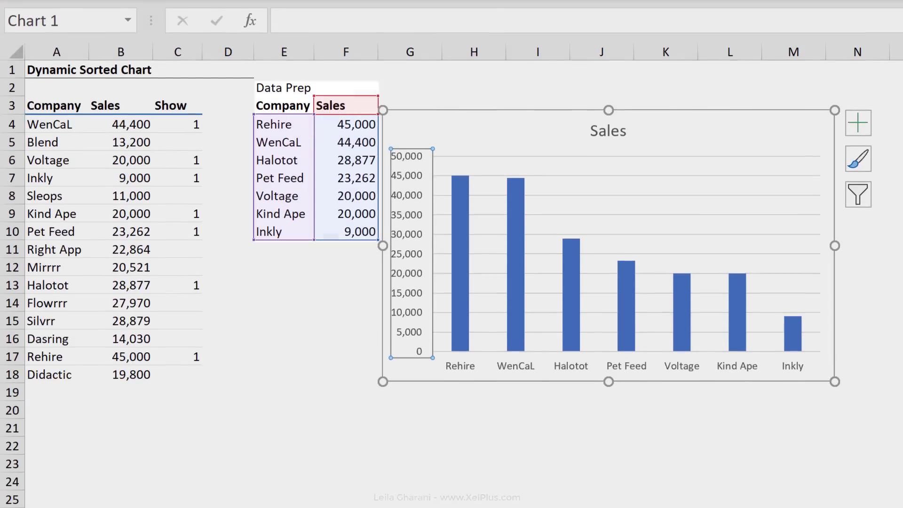
Step: Clear Rehire's Show flag in C17 and inspect the chart's source range
{"action": "left_click", "coordinate": [284, 195]}
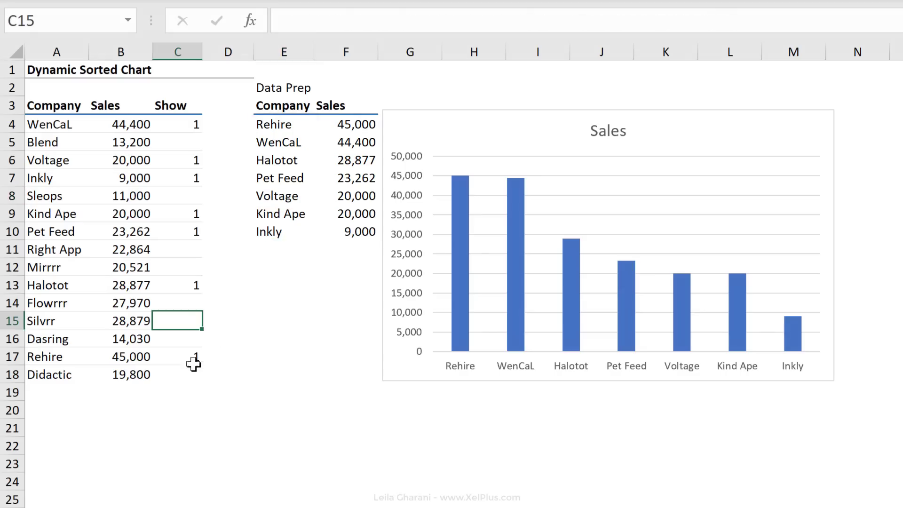
{"action": "left_click", "coordinate": [185, 360]}
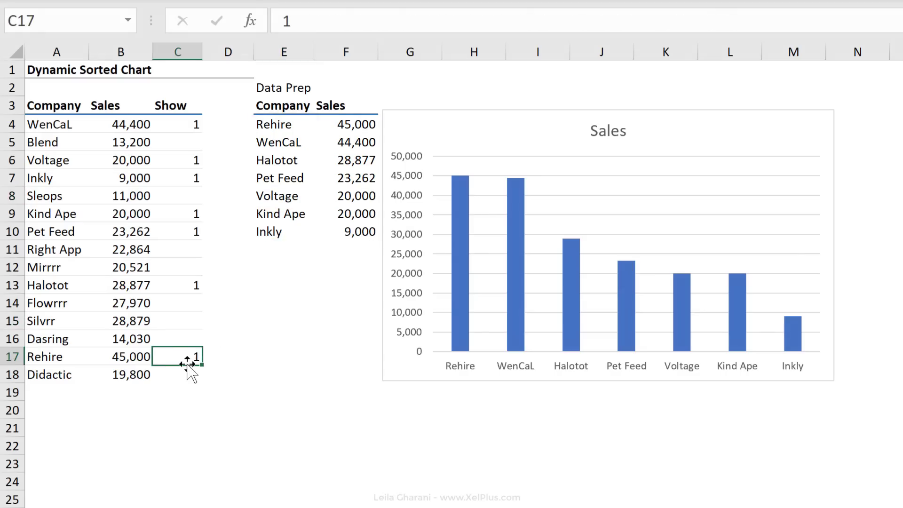
{"action": "key", "text": "Delete"}
{"action": "key", "text": "Tab"}
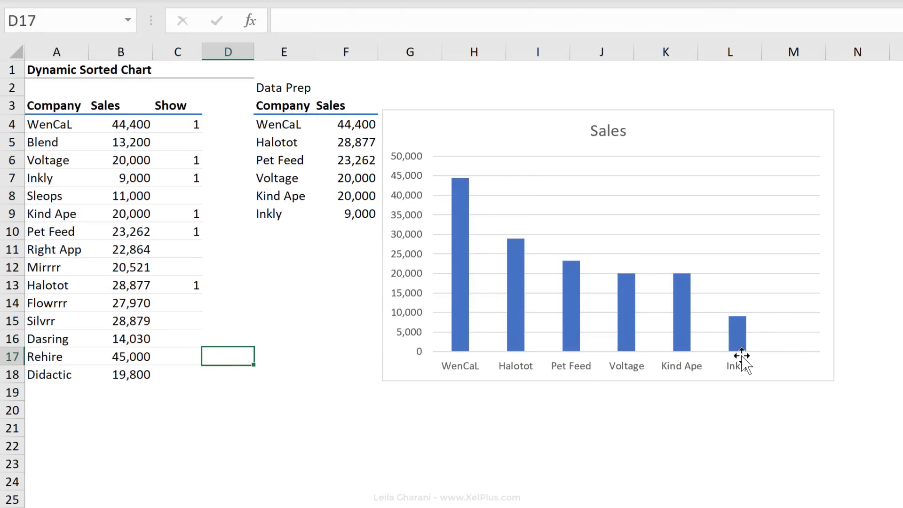
{"action": "left_click", "coordinate": [765, 345]}
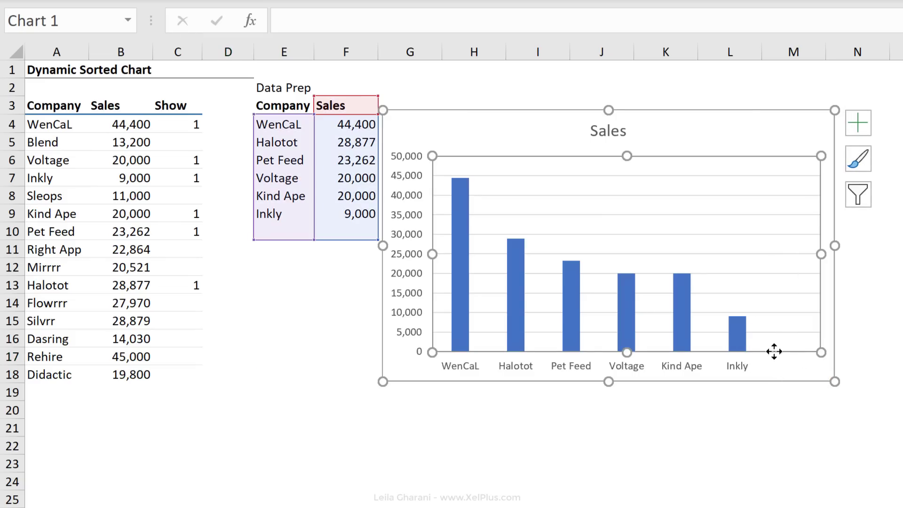
Step: Re-flag Rehire, flag Dasring and Didactic, and confirm the chart still plots seven rows
{"action": "left_click", "coordinate": [177, 356]}
{"action": "type", "text": "1"}
{"action": "left_click", "coordinate": [182, 339]}
{"action": "type", "text": "1"}
{"action": "key", "text": "Return"}
{"action": "key", "text": "Return"}
{"action": "type", "text": "1"}
{"action": "left_click", "coordinate": [228, 357]}
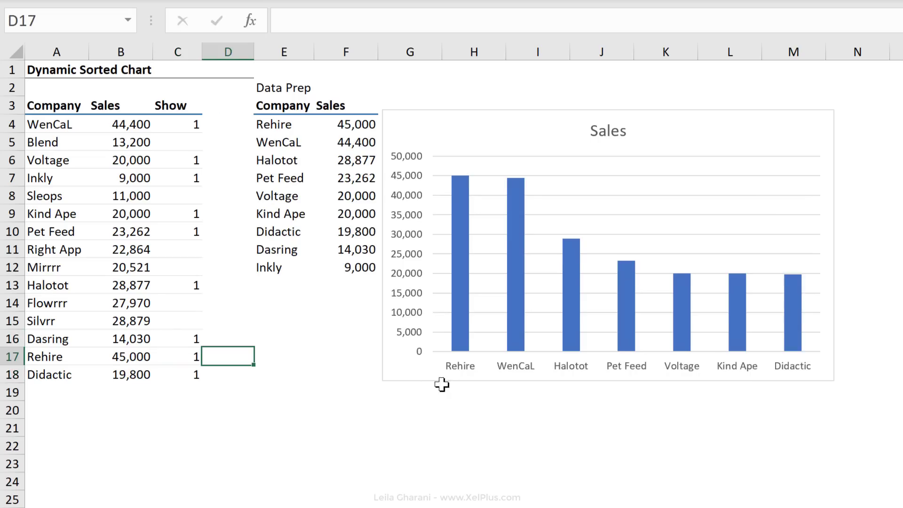
{"action": "left_click", "coordinate": [630, 377]}
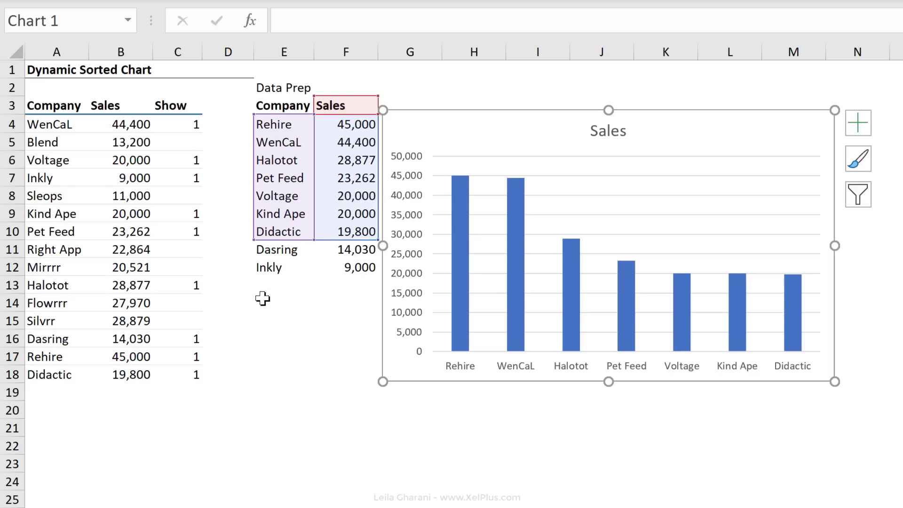
{"action": "left_click", "coordinate": [197, 358]}
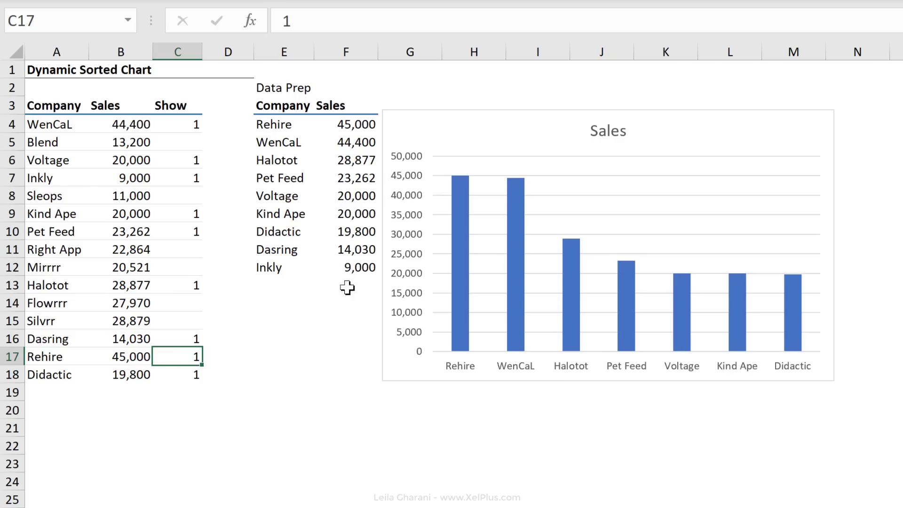
{"action": "left_click", "coordinate": [458, 300]}
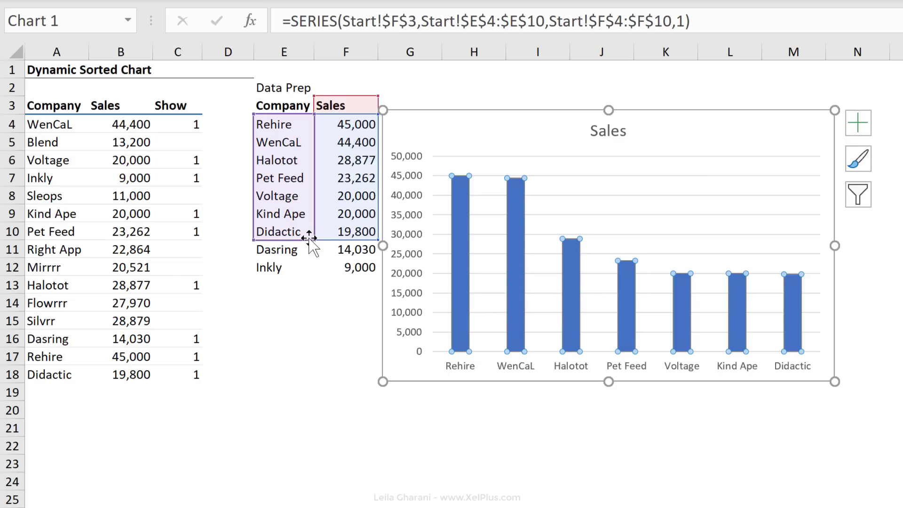
{"action": "left_click", "coordinate": [276, 126]}
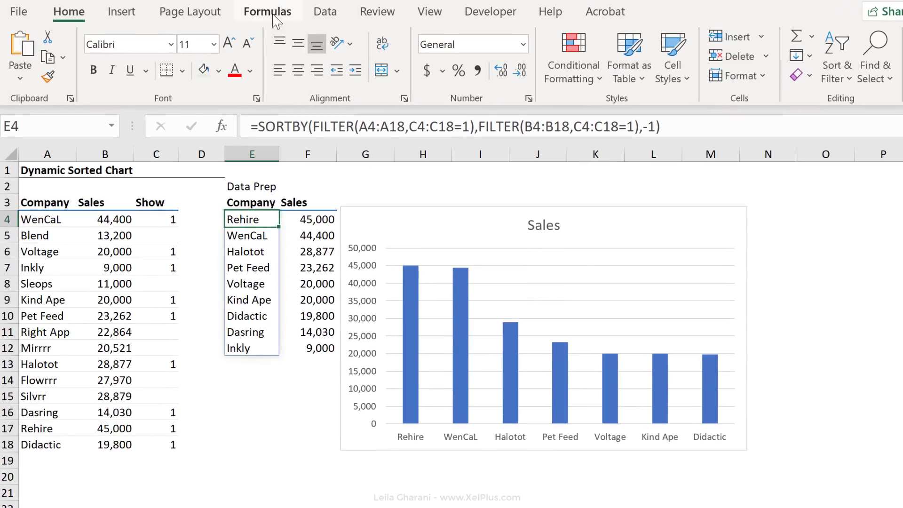
Step: Open Name Manager from Formulas and start a new defined name
{"action": "left_click", "coordinate": [269, 8]}
{"action": "left_click", "coordinate": [480, 57]}
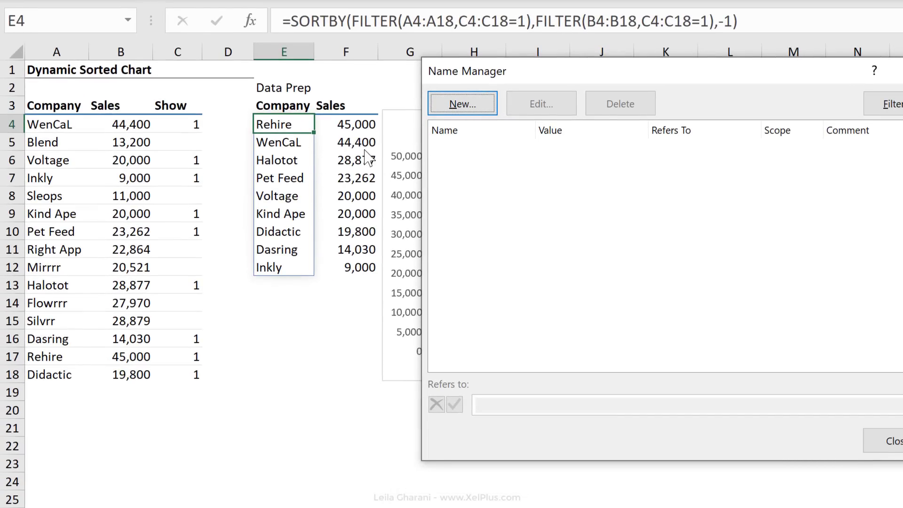
{"action": "left_click", "coordinate": [462, 104]}
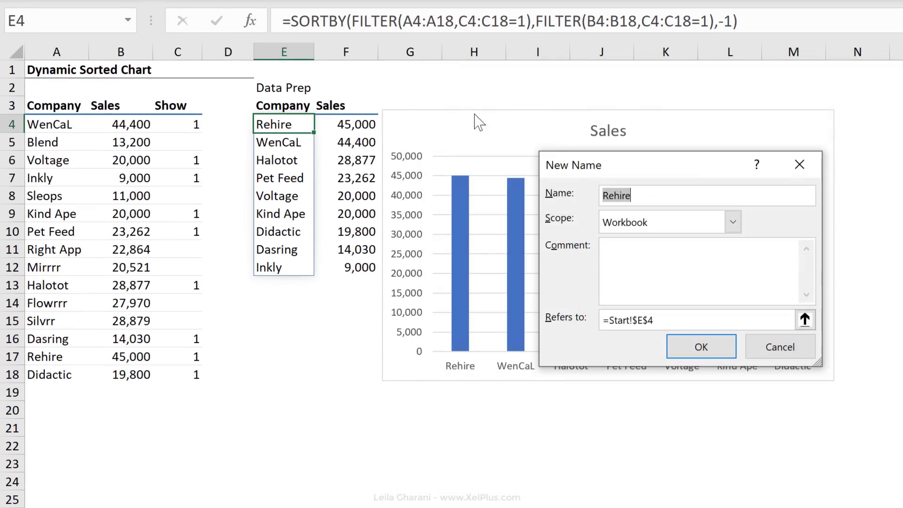
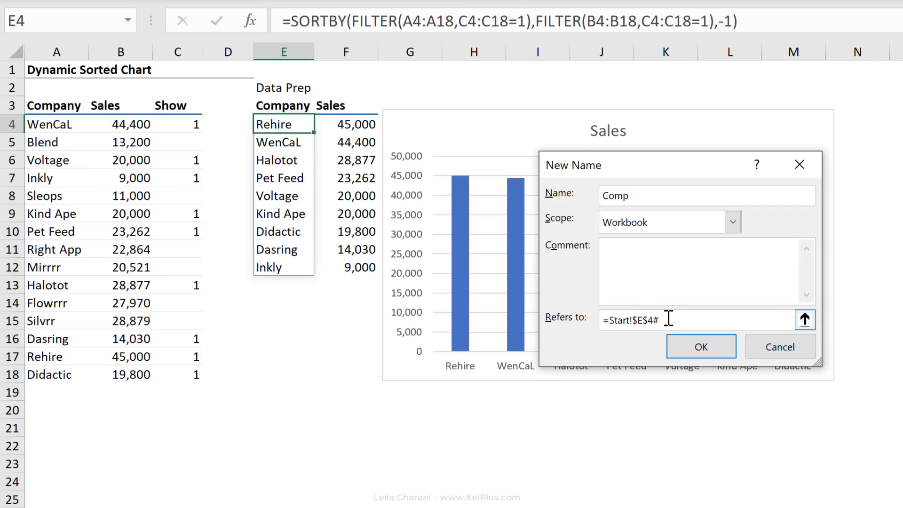
Step: Define names Comp (=Start!$E$4#) and Value (=Start!$F$4#), then review both references
{"action": "left_click", "coordinate": [701, 347]}
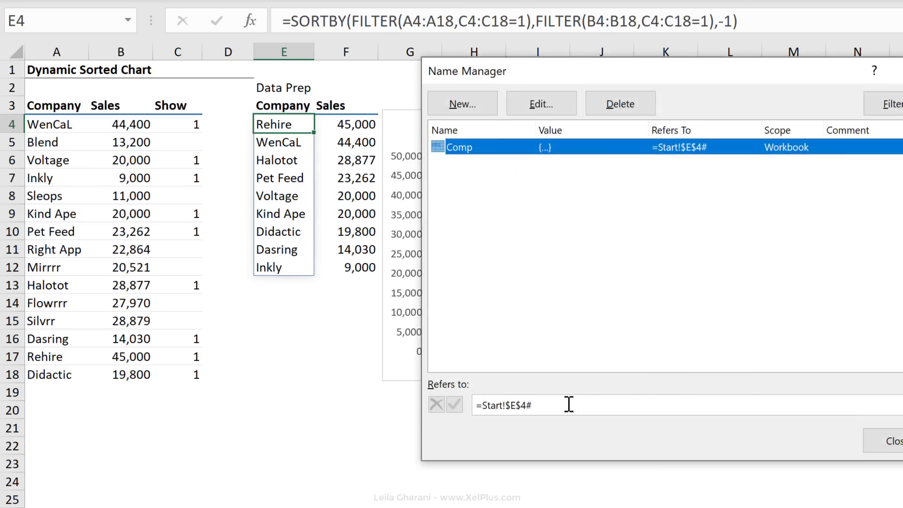
{"action": "left_click", "coordinate": [545, 407]}
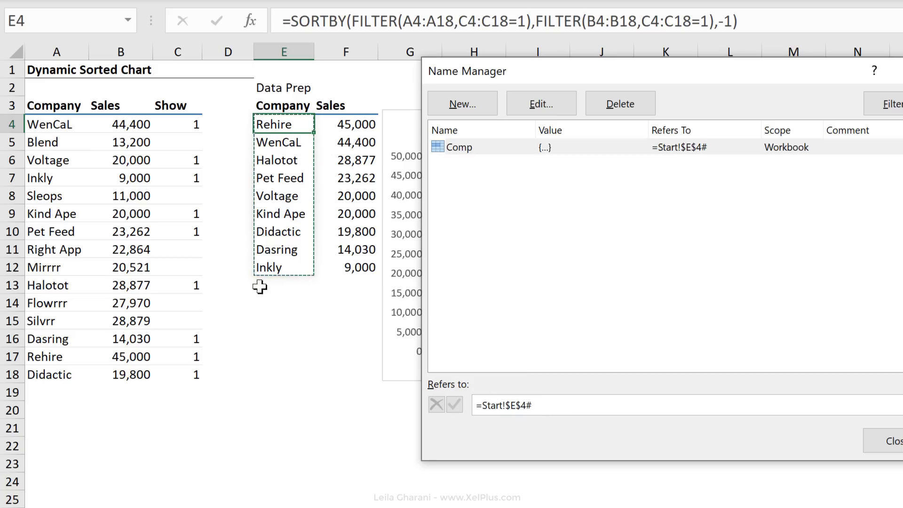
{"action": "left_click", "coordinate": [462, 104]}
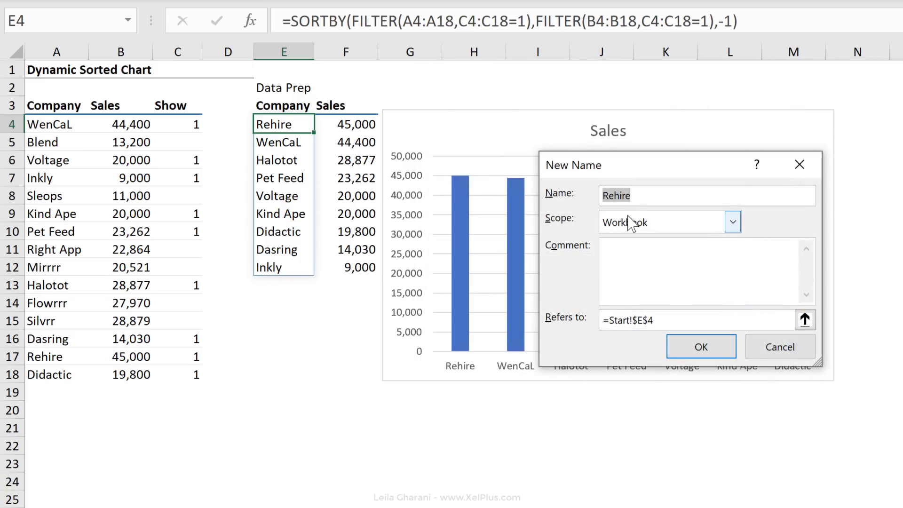
{"action": "type", "text": "Value"}
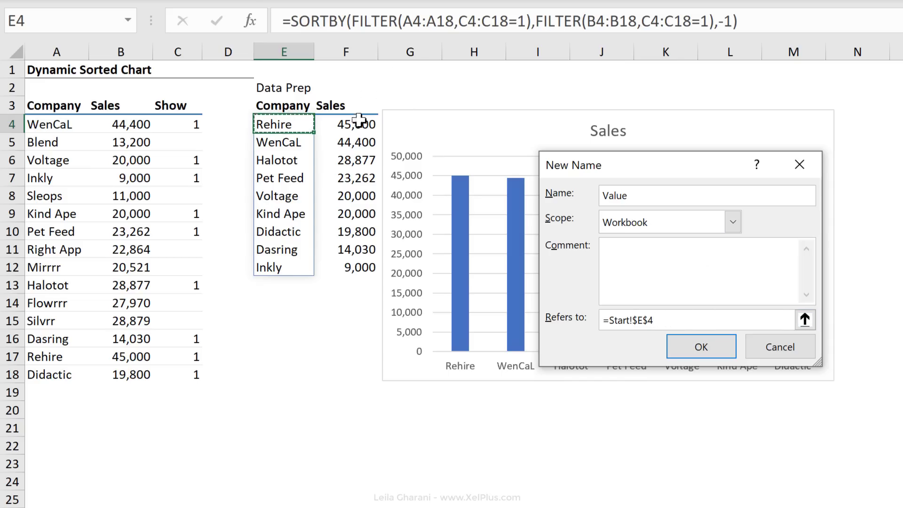
{"action": "left_click", "coordinate": [639, 319]}
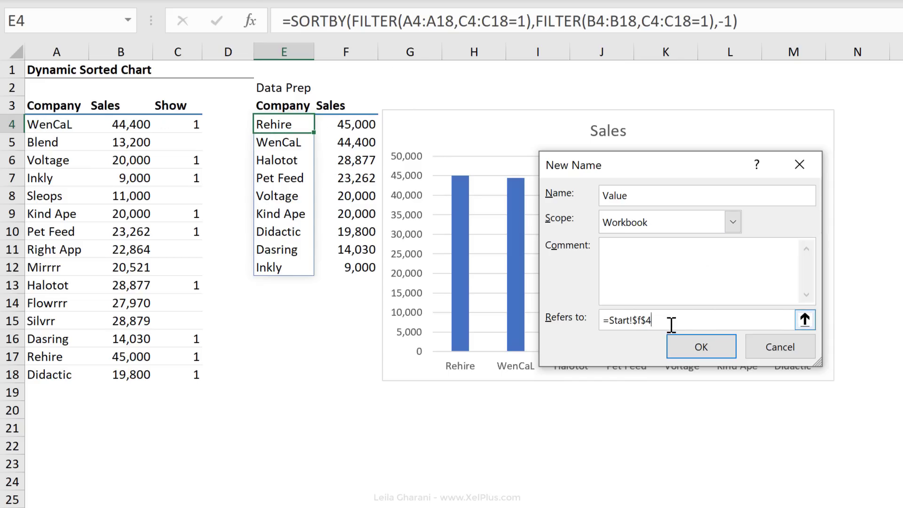
{"action": "left_click", "coordinate": [701, 346]}
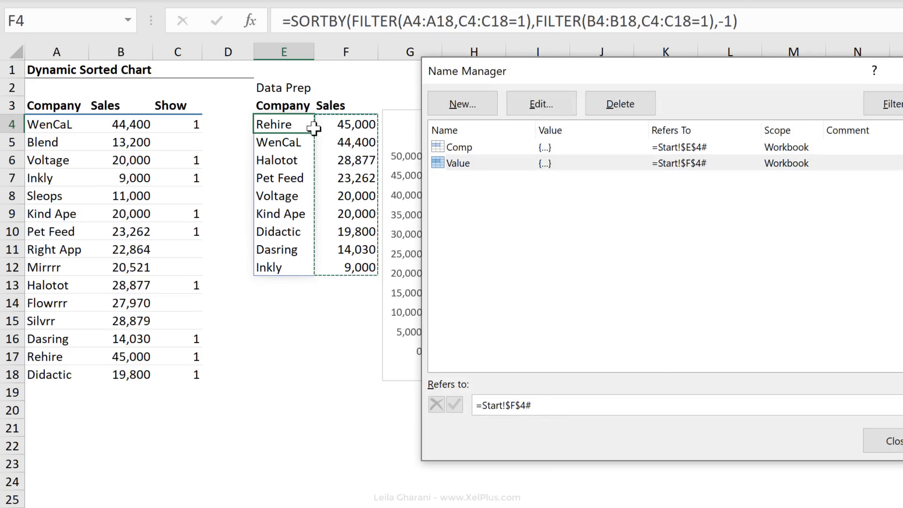
{"action": "left_click", "coordinate": [480, 149]}
{"action": "left_click", "coordinate": [484, 165]}
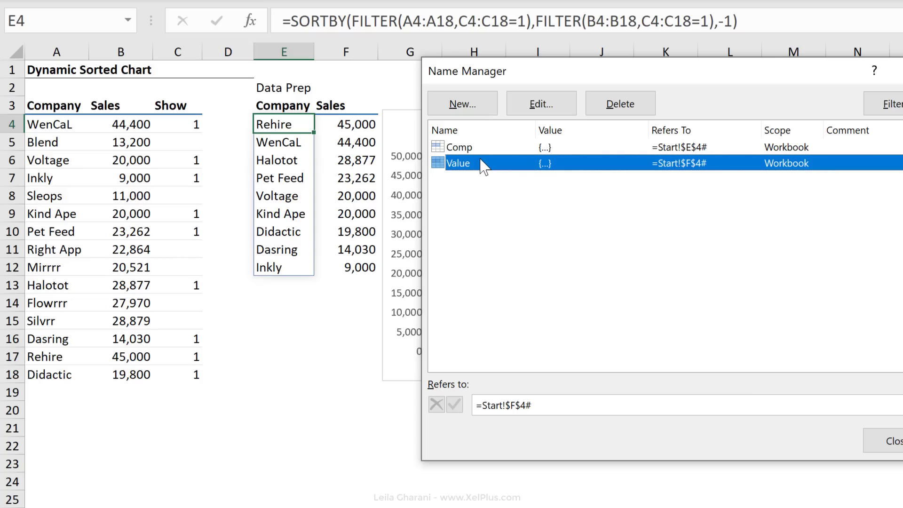
{"action": "left_click", "coordinate": [881, 443]}
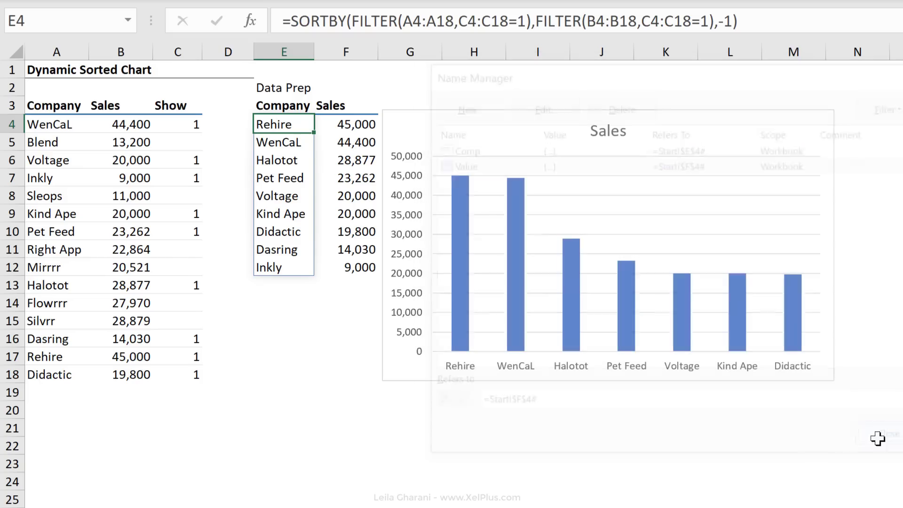
Step: Replace the Sales series values $F$4:$F$10 with the pasted name Value
{"action": "right_click", "coordinate": [470, 248]}
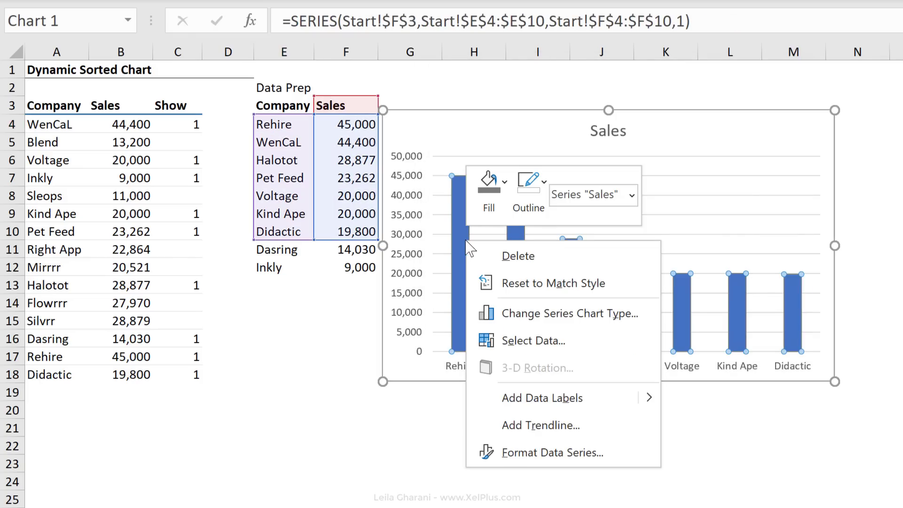
{"action": "left_click", "coordinate": [532, 340]}
{"action": "left_click", "coordinate": [486, 323]}
{"action": "left_click", "coordinate": [521, 292]}
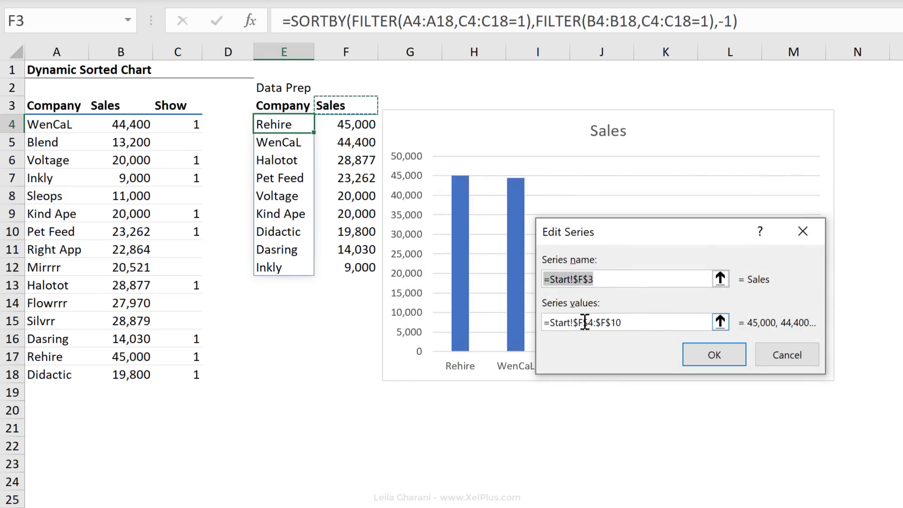
{"action": "left_click_drag", "start_coordinate": [574, 322], "coordinate": [650, 333]}
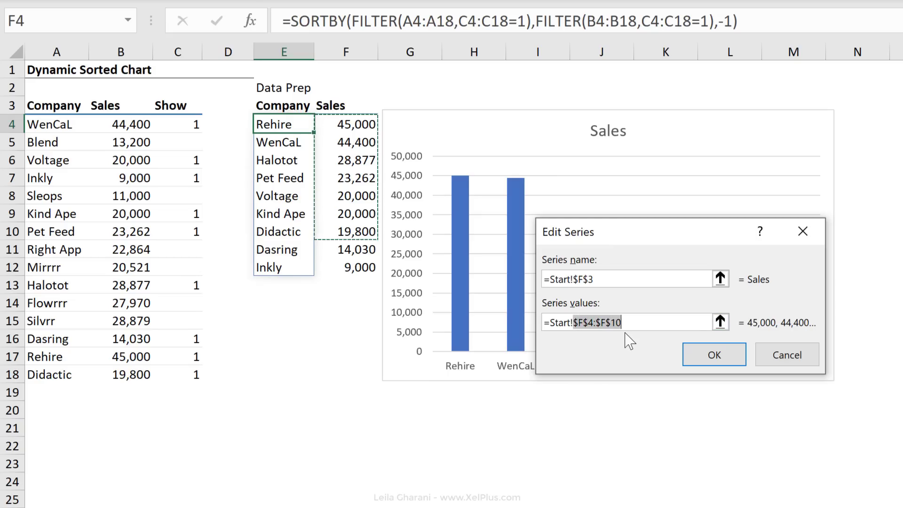
{"action": "key", "text": "Delete"}
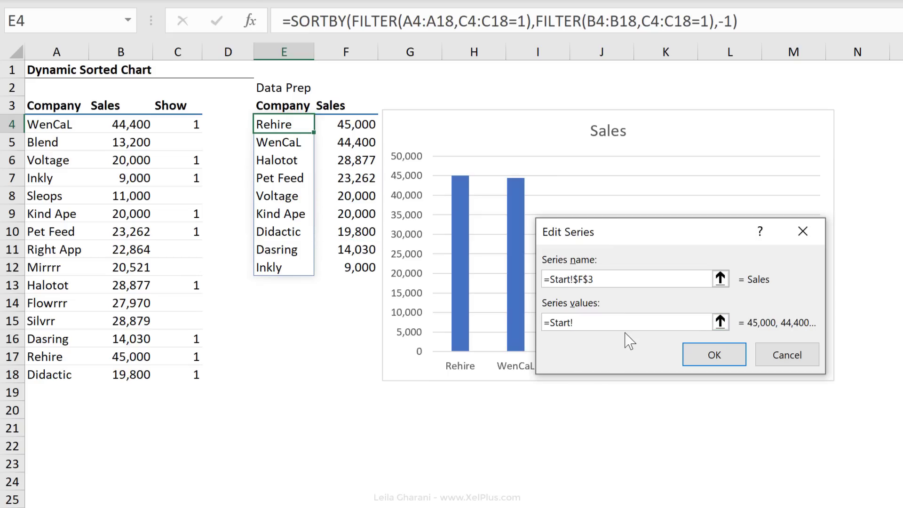
{"action": "key", "text": "F3"}
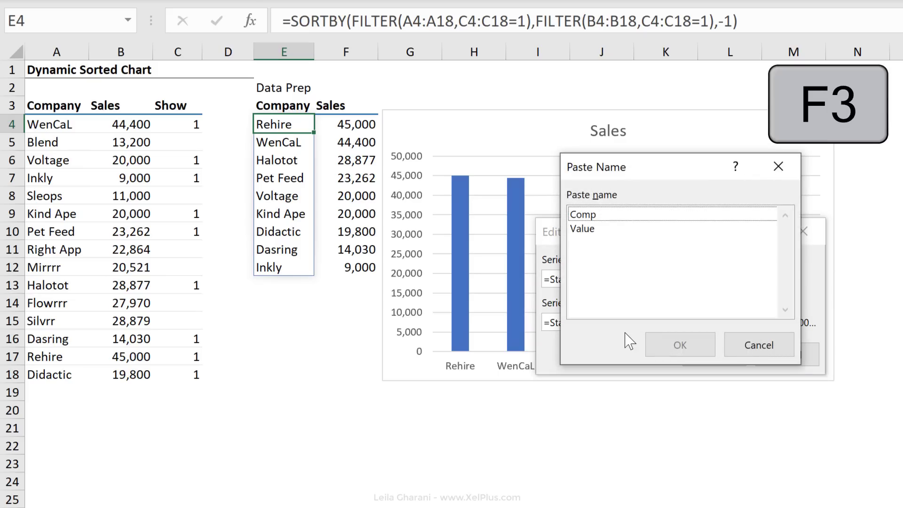
{"action": "left_click", "coordinate": [600, 230]}
{"action": "key", "text": "Return"}
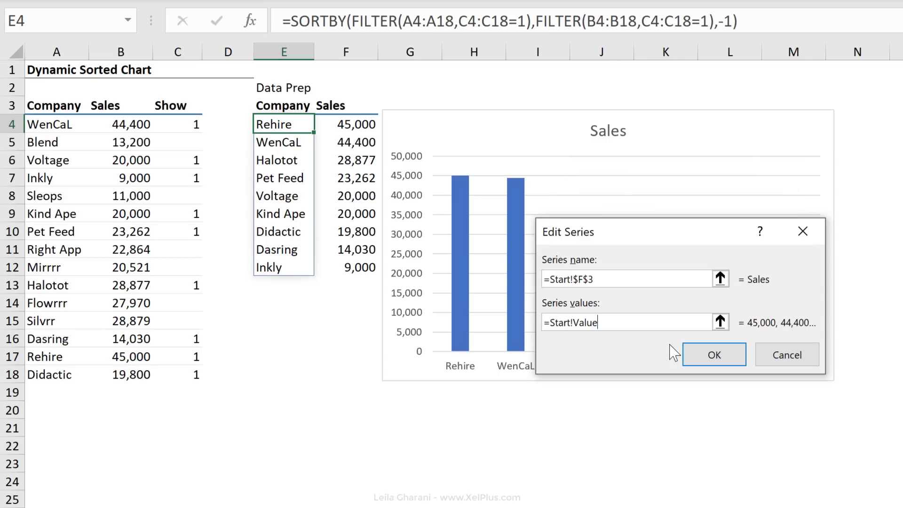
{"action": "left_click", "coordinate": [702, 358]}
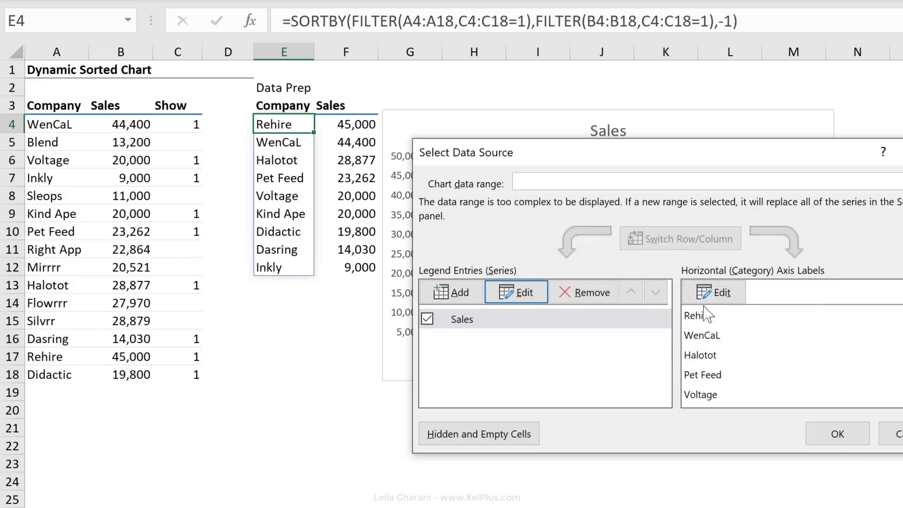
Step: Replace the $E$4:$E$10 axis label range with Comp and apply the new data source
{"action": "left_click", "coordinate": [714, 292]}
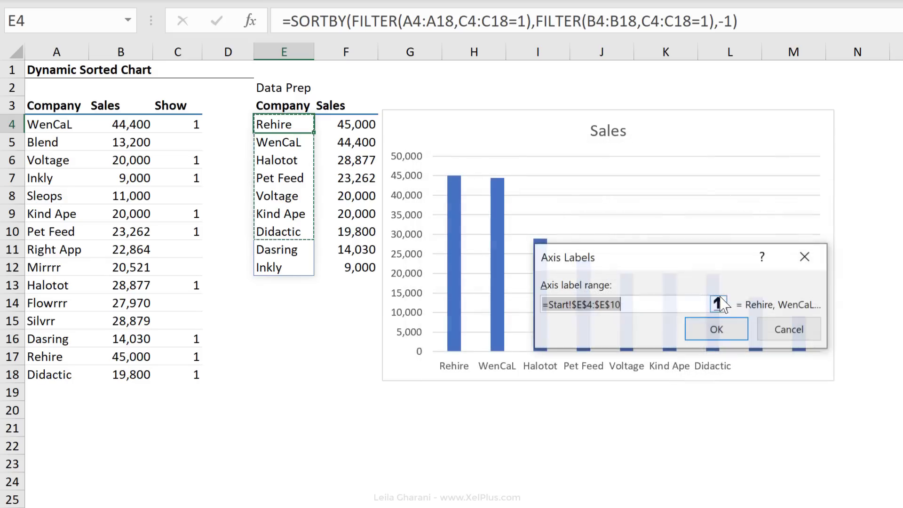
{"action": "left_click_drag", "start_coordinate": [572, 304], "coordinate": [623, 304]}
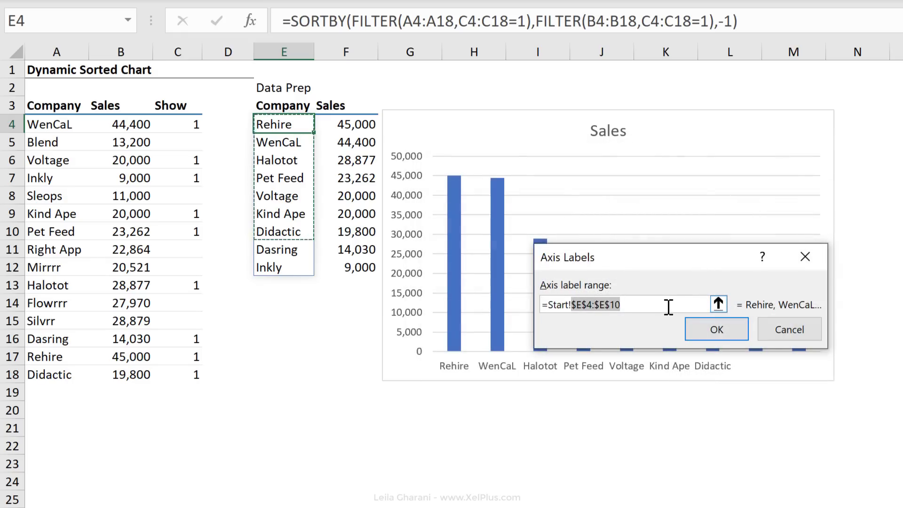
{"action": "key", "text": "Delete"}
{"action": "type", "text": "=Start!Comp"}
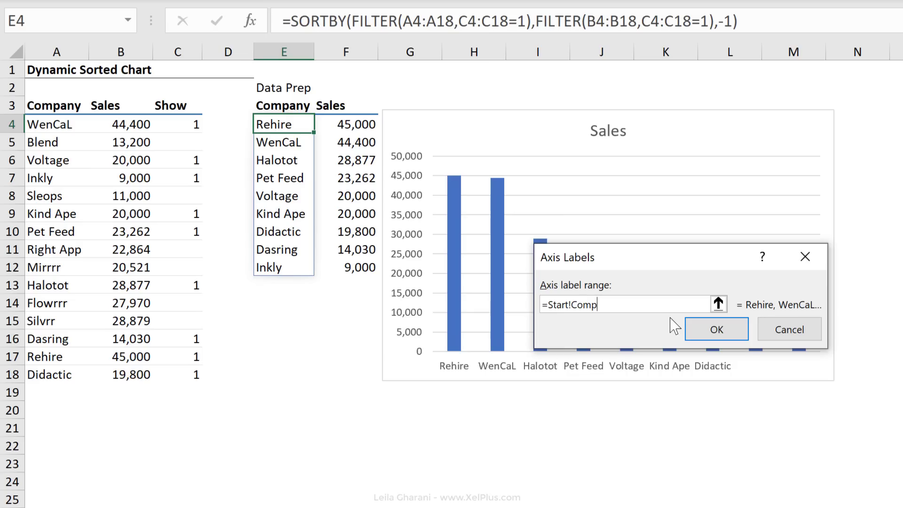
{"action": "left_click", "coordinate": [716, 330]}
{"action": "left_click", "coordinate": [835, 430]}
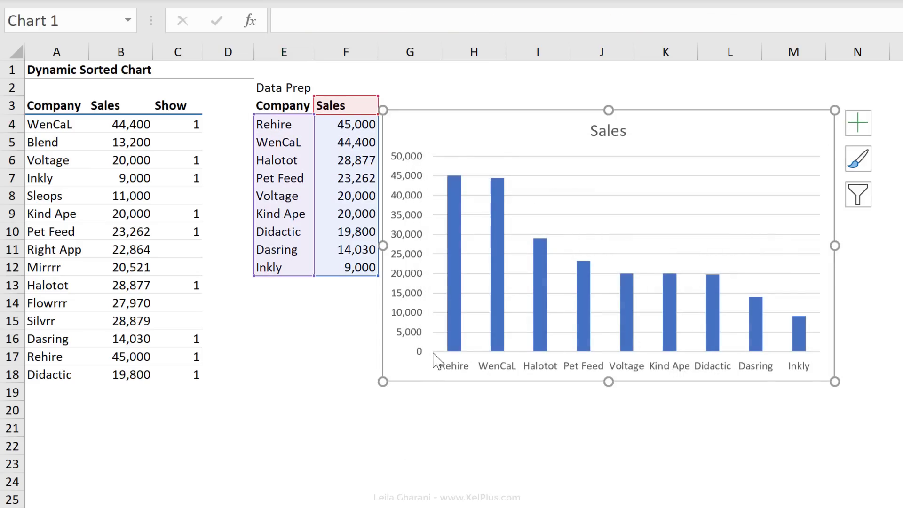
Step: Clear the Show flags for Rehire, Didactic, Kind Ape and Pet Feed, then check the E4 and F4 formulas
{"action": "left_click", "coordinate": [337, 340]}
{"action": "left_click_drag", "start_coordinate": [175, 356], "coordinate": [174, 374]}
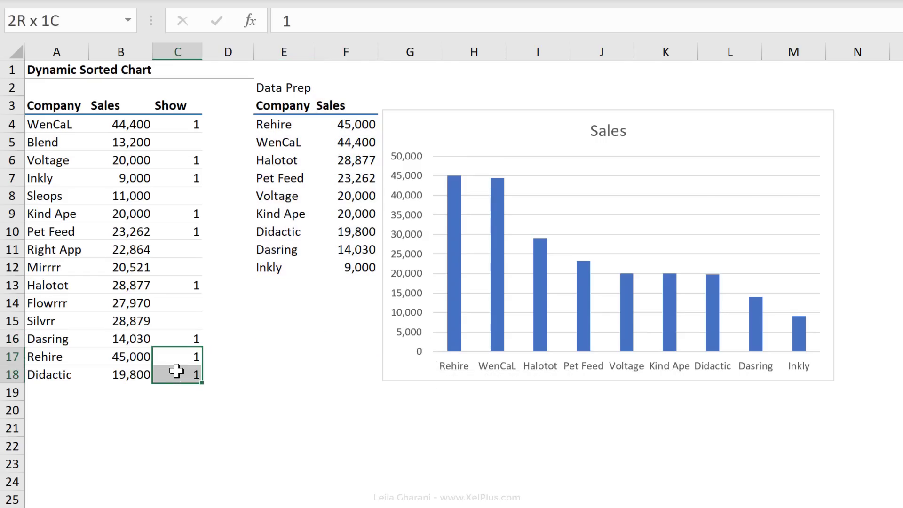
{"action": "key", "text": "Delete"}
{"action": "key", "text": "Up"}
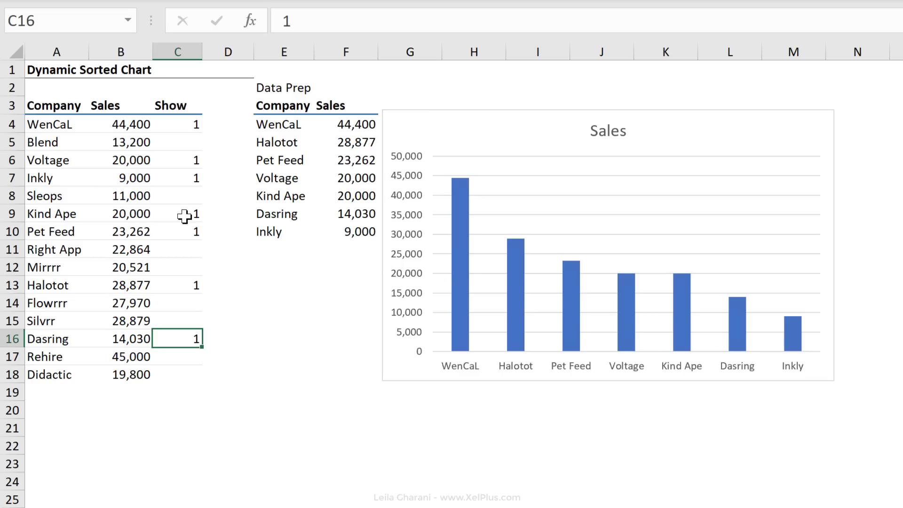
{"action": "left_click_drag", "start_coordinate": [184, 215], "coordinate": [184, 232]}
{"action": "key", "text": "Delete"}
{"action": "left_click", "coordinate": [173, 265]}
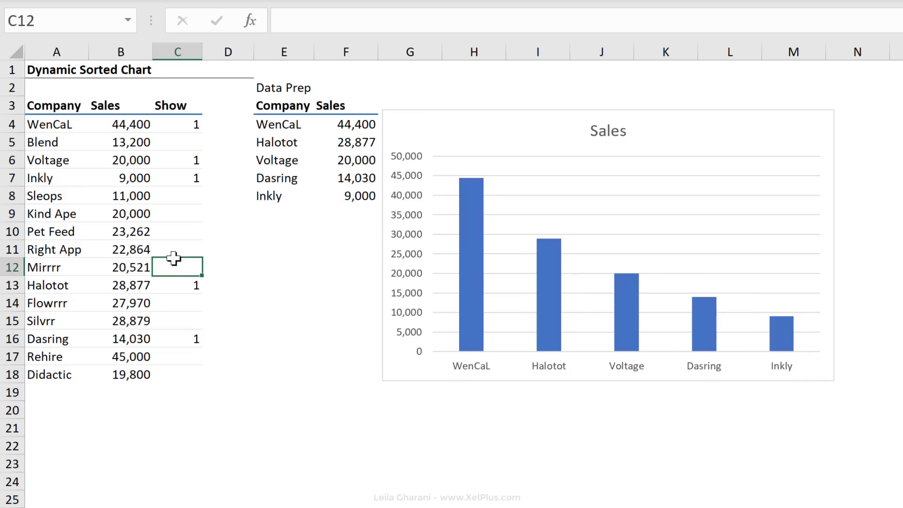
{"action": "left_click", "coordinate": [283, 124]}
{"action": "left_click", "coordinate": [346, 124]}
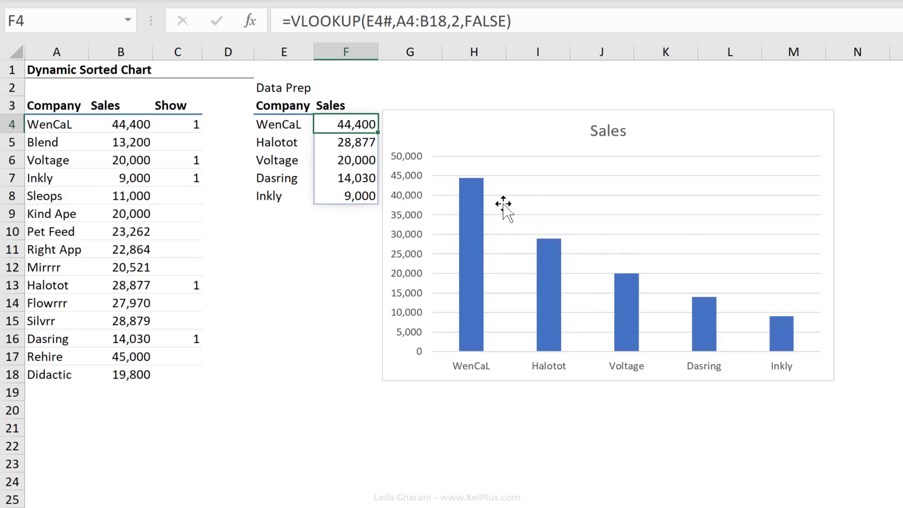
Step: Fill the Sales bars grey and add value labels above each bar
{"action": "left_click", "coordinate": [547, 268]}
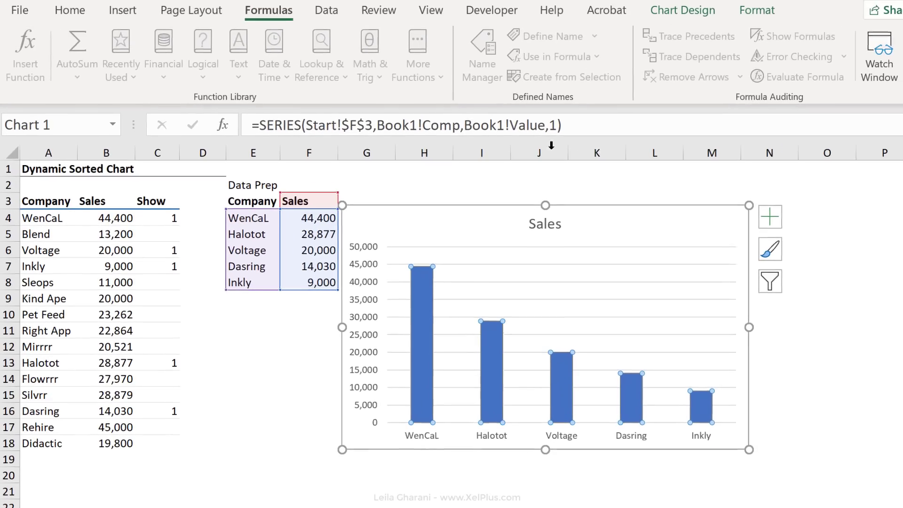
{"action": "left_click", "coordinate": [756, 11]}
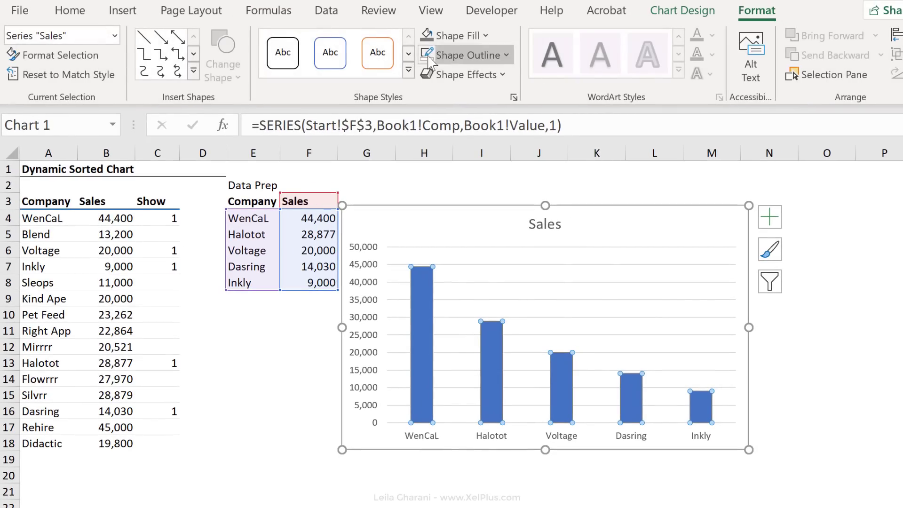
{"action": "left_click", "coordinate": [427, 36]}
{"action": "right_click", "coordinate": [421, 283]}
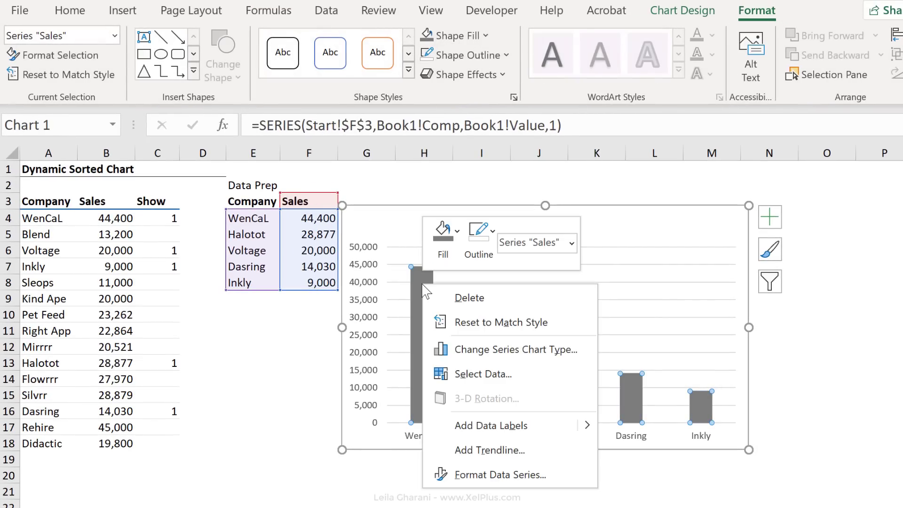
{"action": "left_click", "coordinate": [491, 426]}
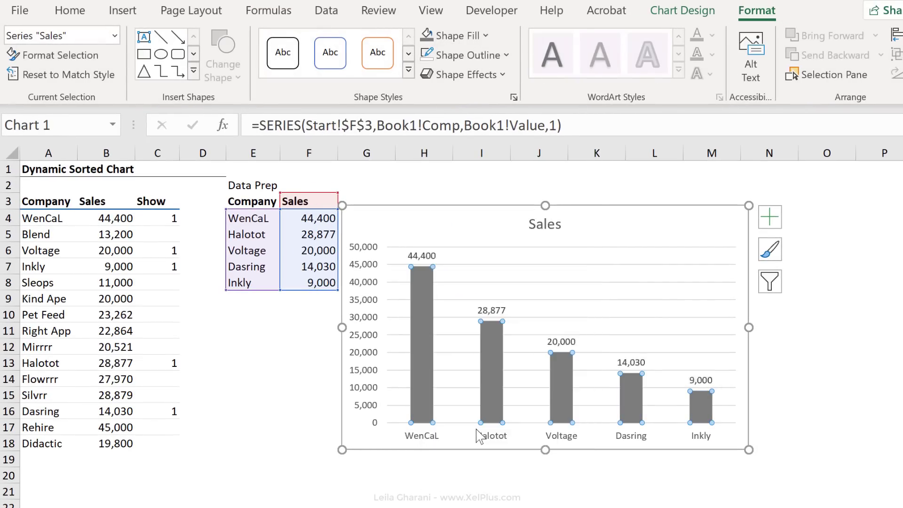
Step: Delete the chart's vertical axis and select the chart title
{"action": "left_click", "coordinate": [364, 334]}
{"action": "key", "text": "Delete"}
{"action": "left_click", "coordinate": [545, 224]}
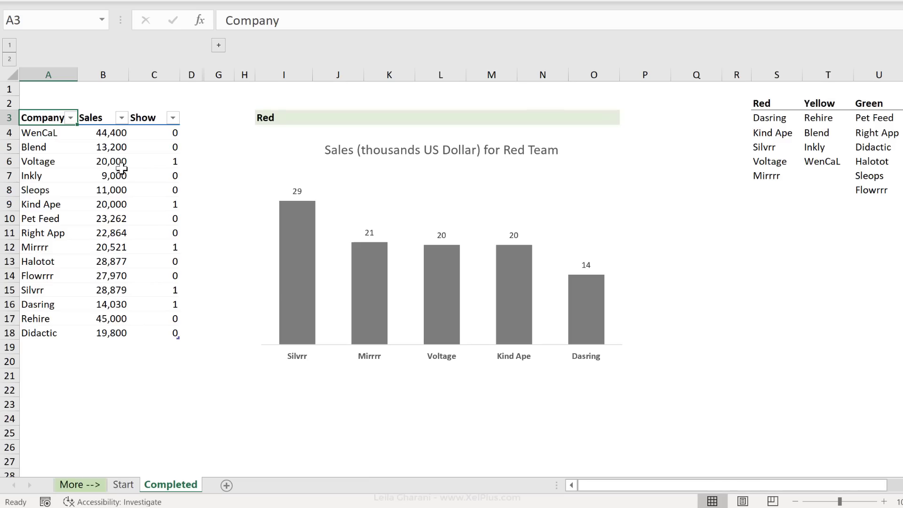
{"action": "left_click", "coordinate": [774, 108]}
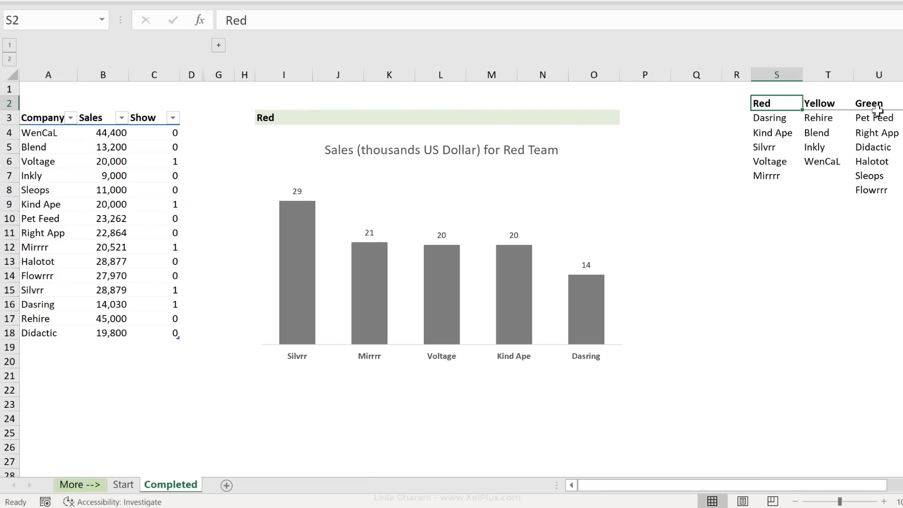
{"action": "left_click", "coordinate": [776, 120]}
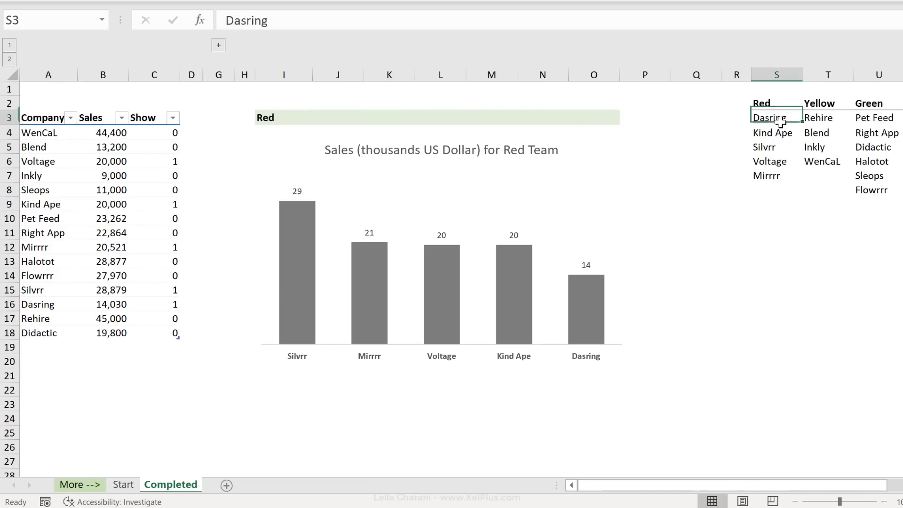
{"action": "left_click", "coordinate": [822, 119]}
{"action": "left_click", "coordinate": [865, 117]}
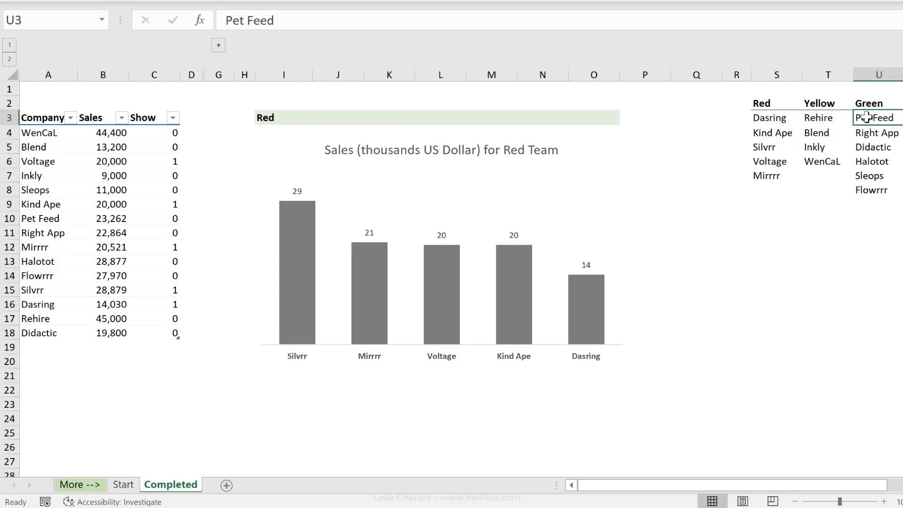
{"action": "left_click", "coordinate": [769, 106]}
{"action": "left_click_drag", "start_coordinate": [769, 106], "coordinate": [873, 196]}
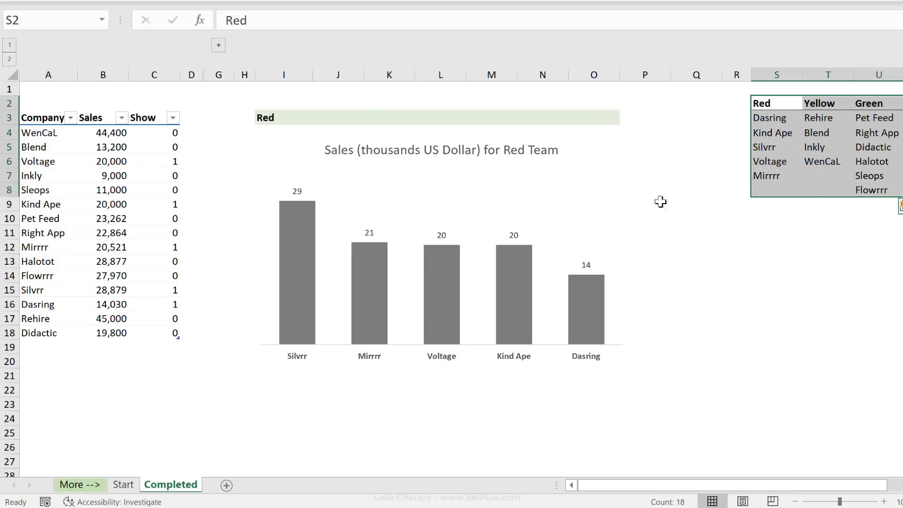
{"action": "left_click", "coordinate": [156, 146]}
{"action": "left_click", "coordinate": [159, 131]}
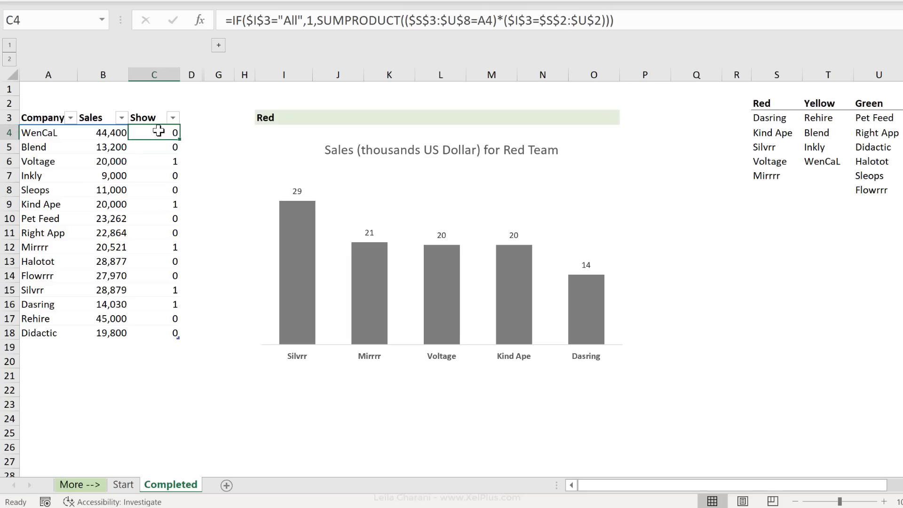
{"action": "left_click", "coordinate": [162, 163]}
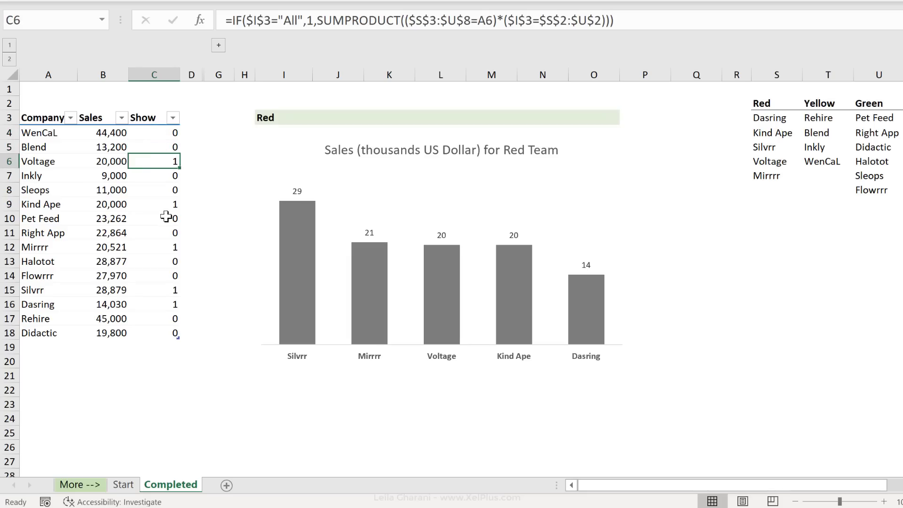
{"action": "left_click", "coordinate": [163, 148]}
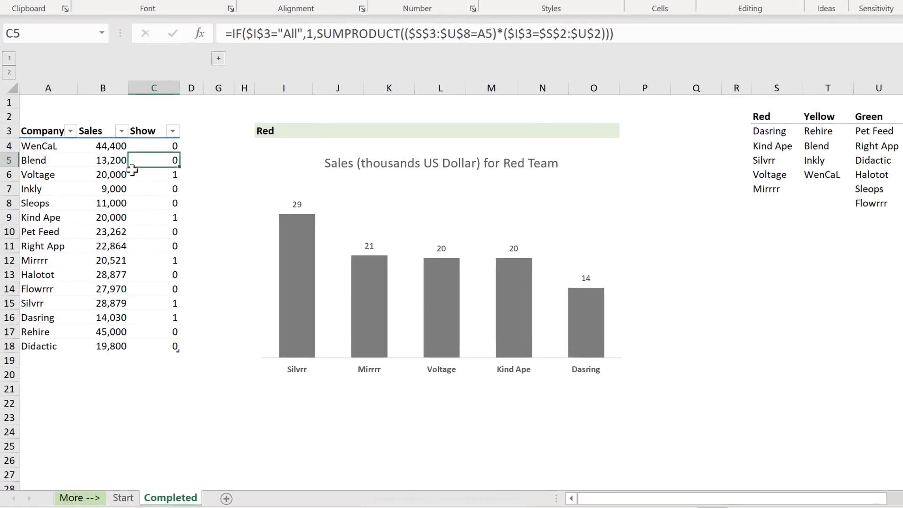
{"action": "key", "text": "Left"}
{"action": "key", "text": "Right"}
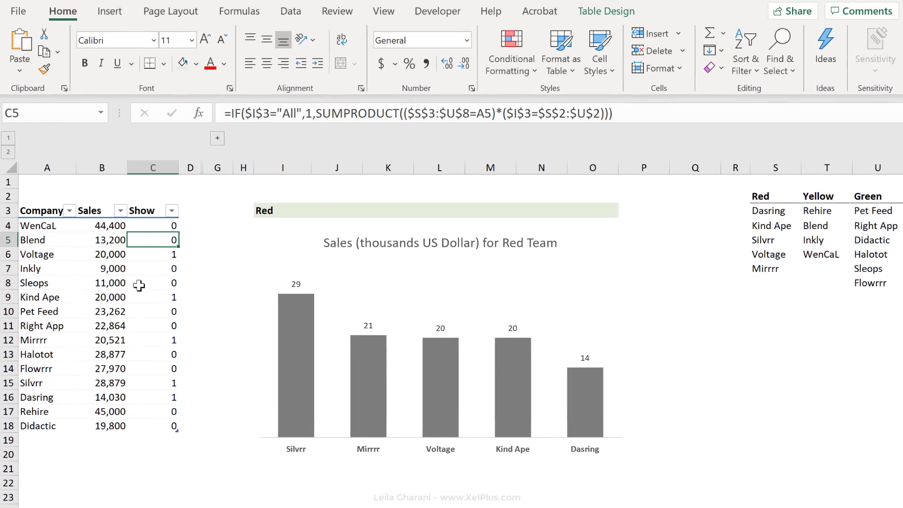
{"action": "left_click", "coordinate": [606, 12]}
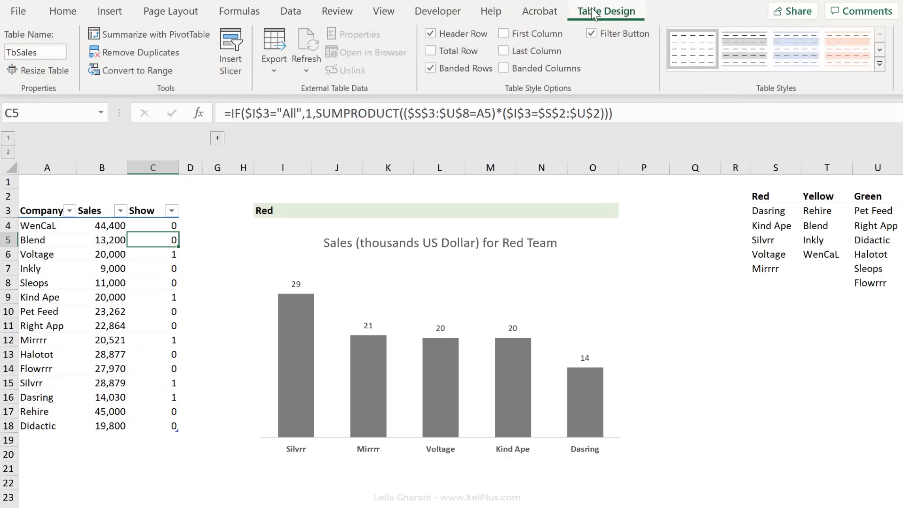
{"action": "left_click", "coordinate": [47, 440]}
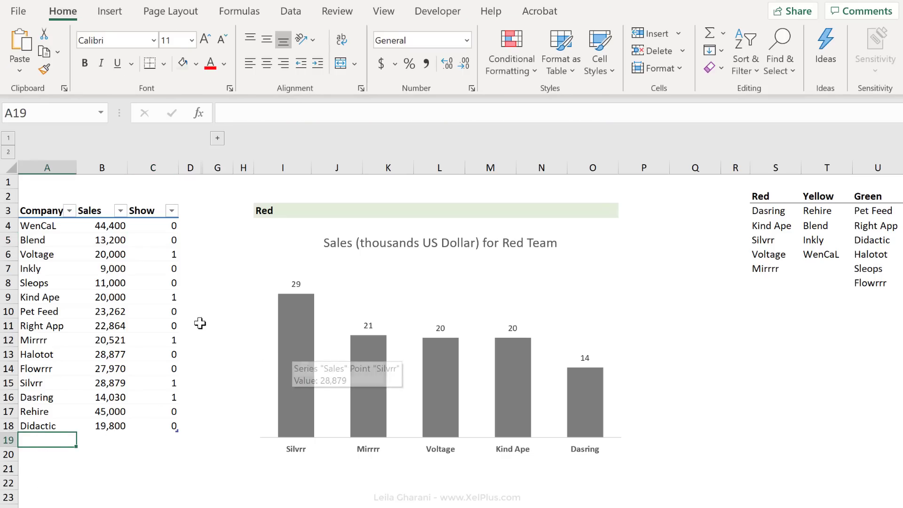
{"action": "left_click", "coordinate": [153, 254]}
{"action": "left_click", "coordinate": [269, 211]}
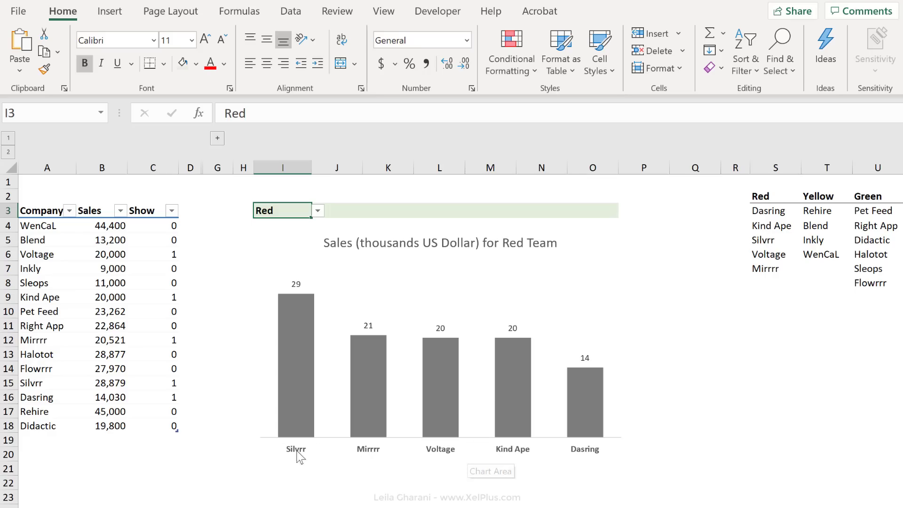
{"action": "left_click", "coordinate": [161, 253]}
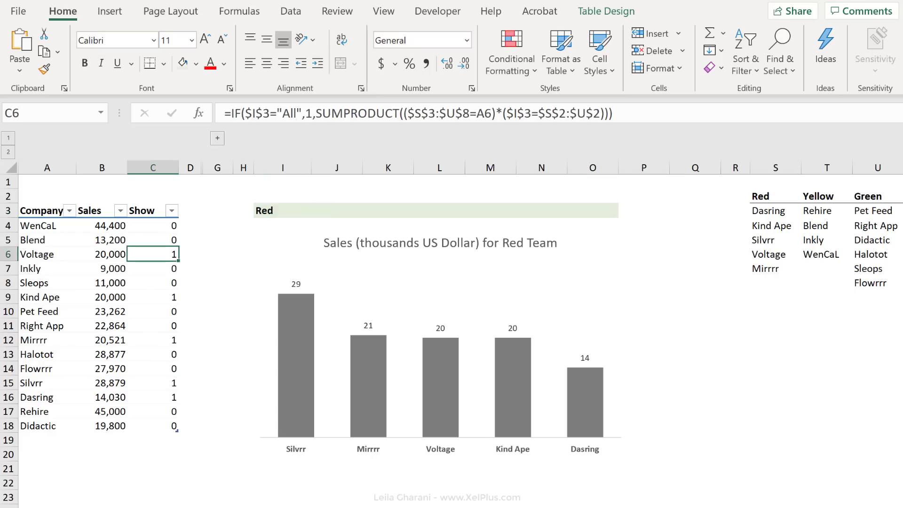
{"action": "key", "text": "F2"}
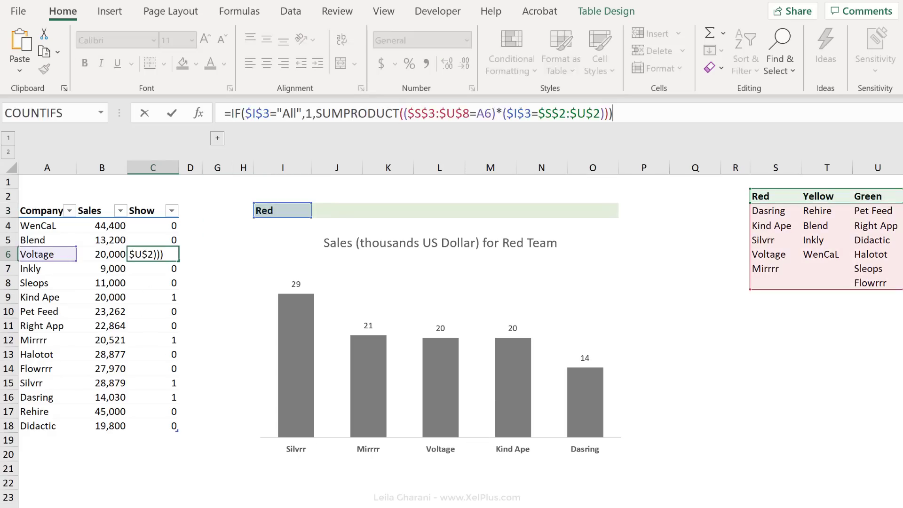
{"action": "key", "text": "Return"}
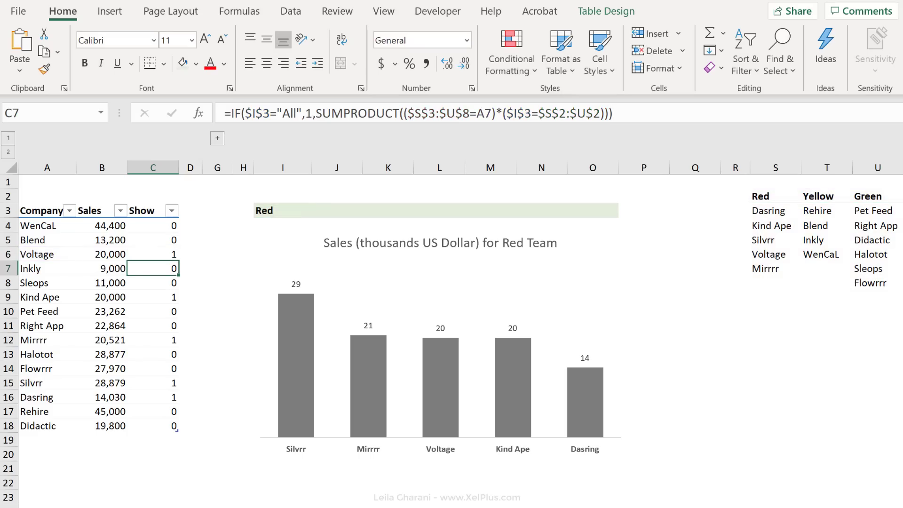
Step: Expand the E:F Data Prep group and inspect the sales lookup and column C Show formulas
{"action": "left_click", "coordinate": [217, 139]}
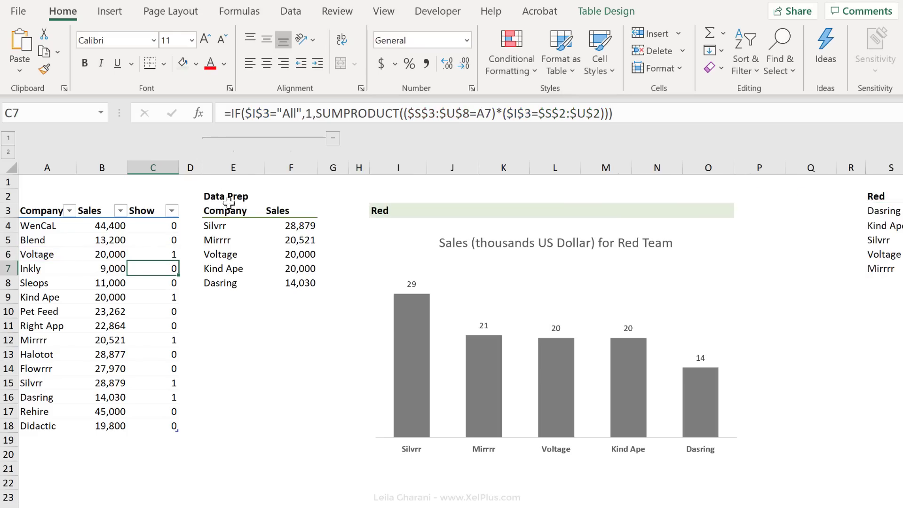
{"action": "left_click", "coordinate": [291, 254]}
{"action": "mouse_move", "coordinate": [412, 364]}
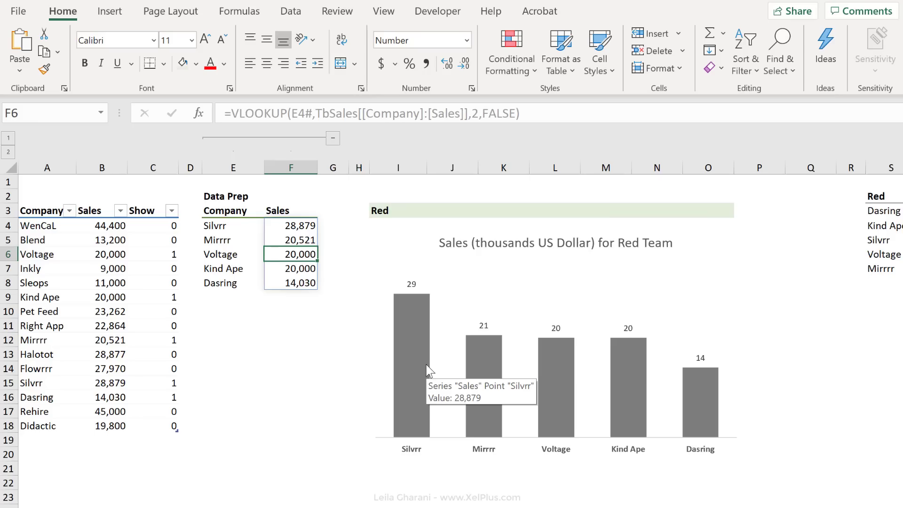
{"action": "left_click", "coordinate": [149, 231]}
{"action": "left_click", "coordinate": [150, 255]}
Step: Pick Yellow in the I3 team dropdown, then collapse the E:F Data Prep group
{"action": "left_click", "coordinate": [388, 211]}
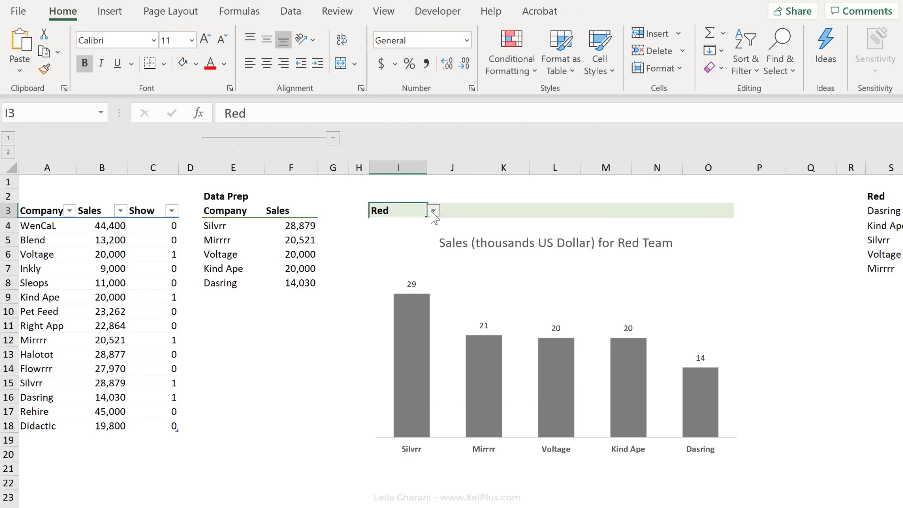
{"action": "left_click", "coordinate": [431, 212]}
{"action": "left_click", "coordinate": [384, 246]}
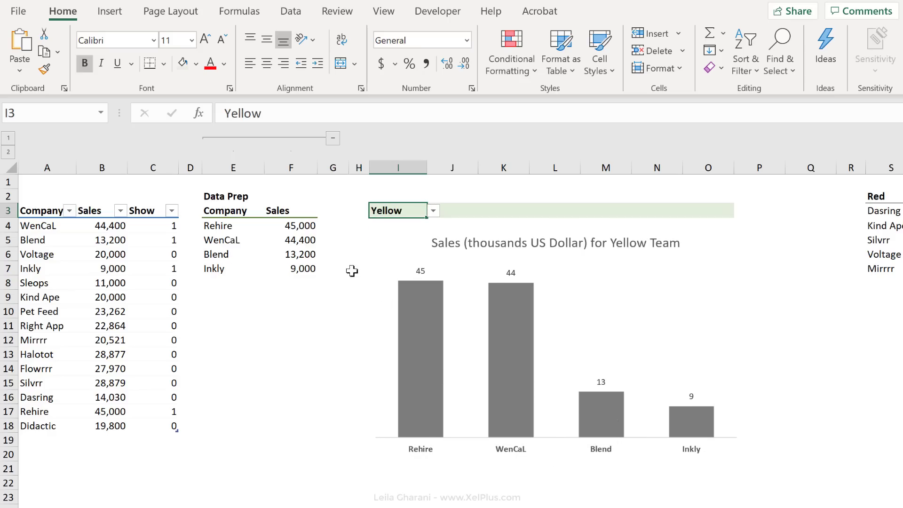
{"action": "left_click", "coordinate": [332, 140]}
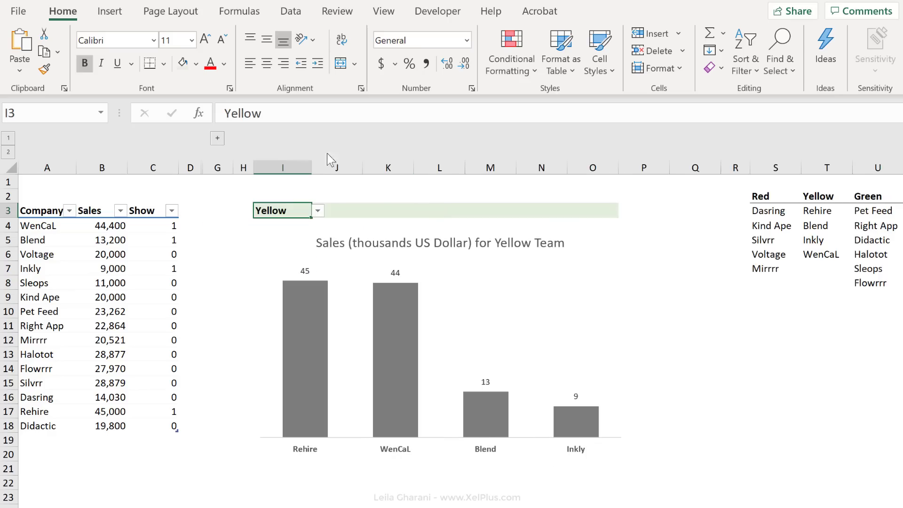
Step: Set the I3 team choice to All and check WenCaL's Show formula
{"action": "left_click", "coordinate": [318, 211]}
{"action": "left_click", "coordinate": [282, 245]}
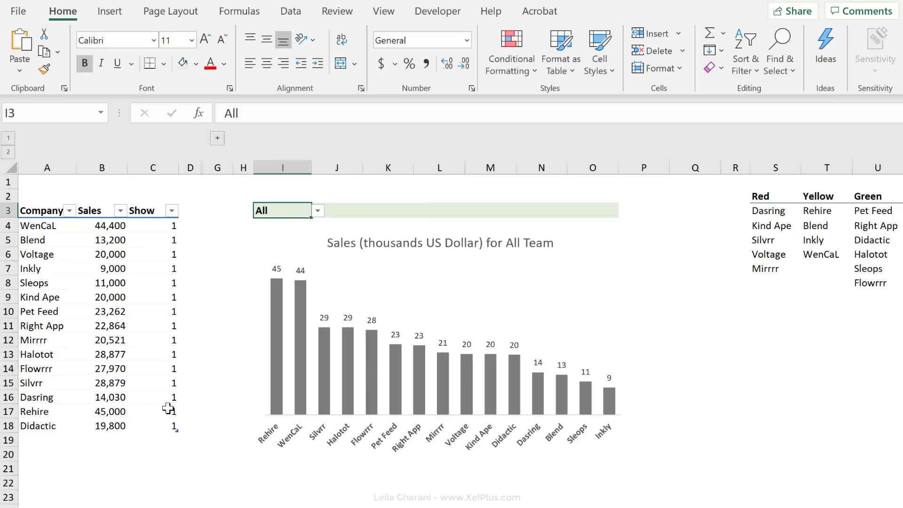
{"action": "left_click", "coordinate": [167, 227]}
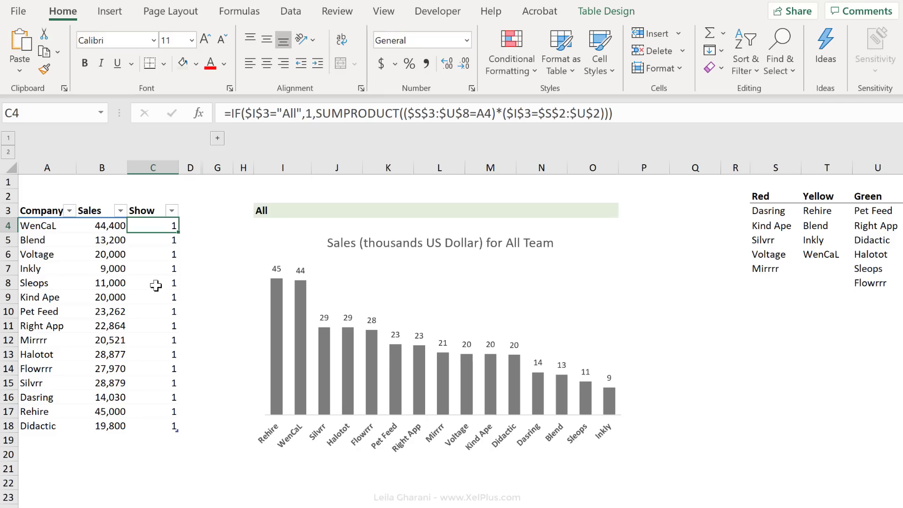
Step: Enter Bold with 20000 sales in row 19 and check its new Show formula
{"action": "left_click", "coordinate": [157, 285]}
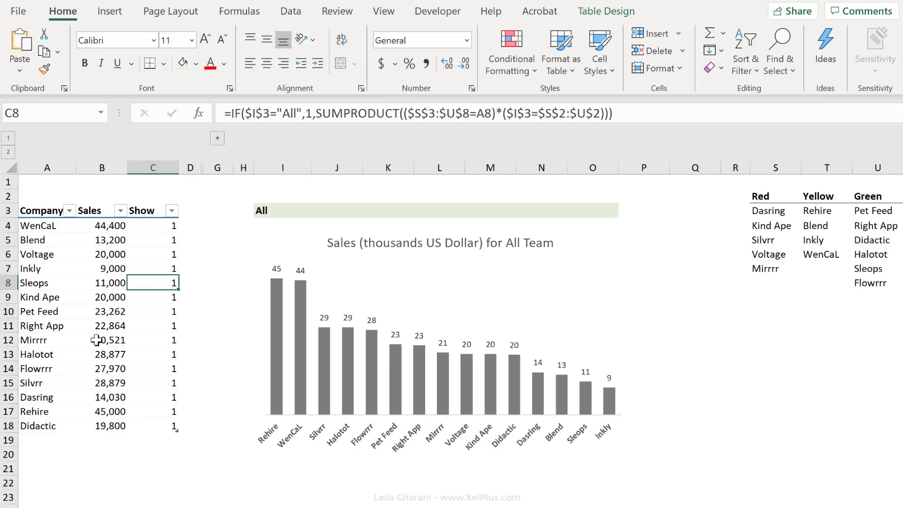
{"action": "left_click", "coordinate": [47, 439]}
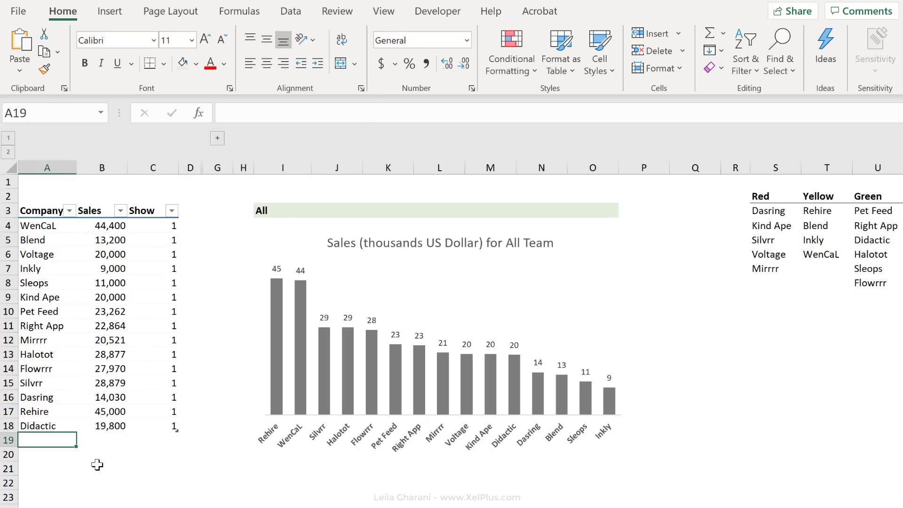
{"action": "type", "text": "B"}
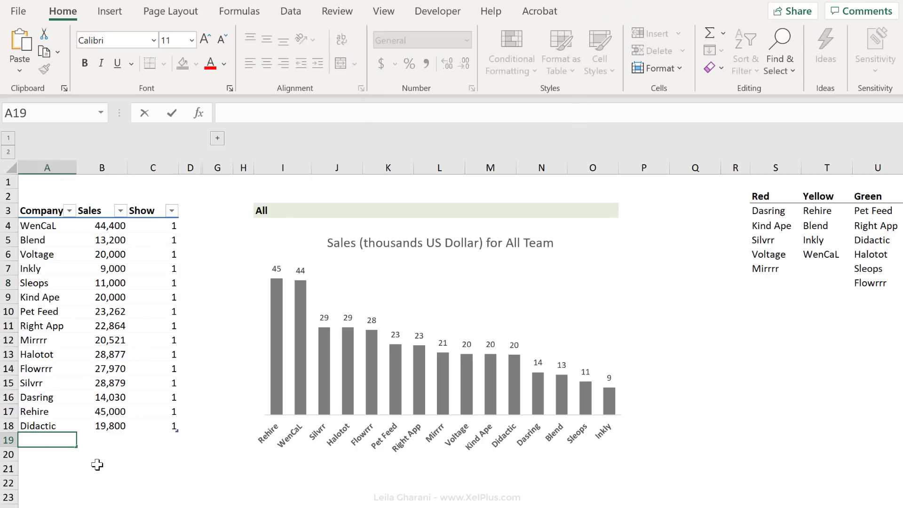
{"action": "type", "text": "lod"}
{"action": "key", "text": "Tab"}
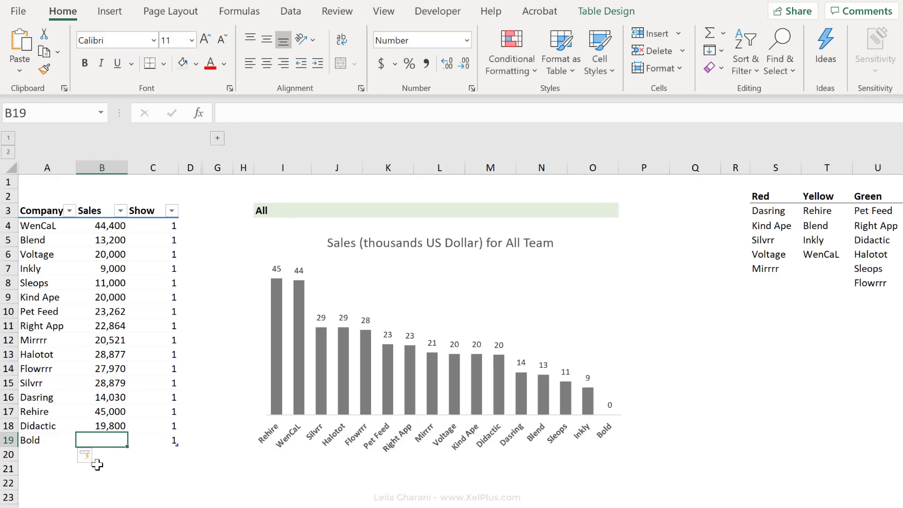
{"action": "type", "text": "20,000"}
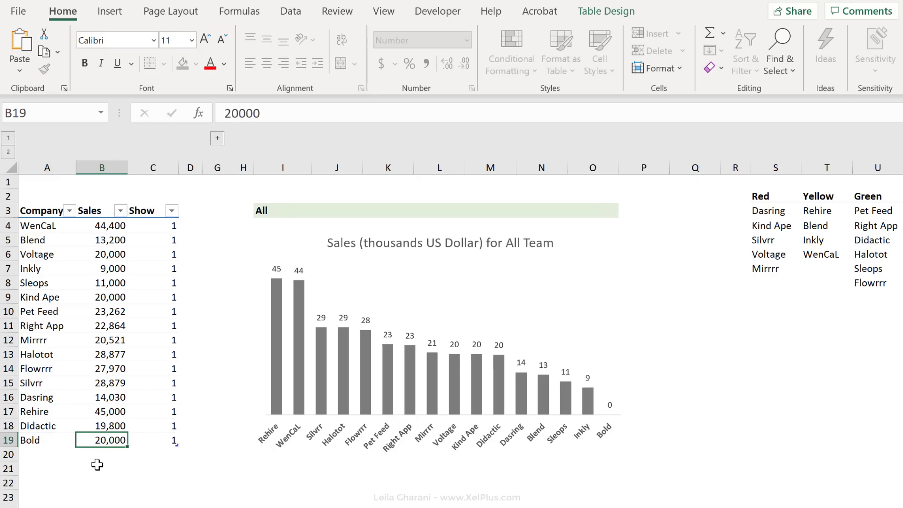
{"action": "key", "text": "Return"}
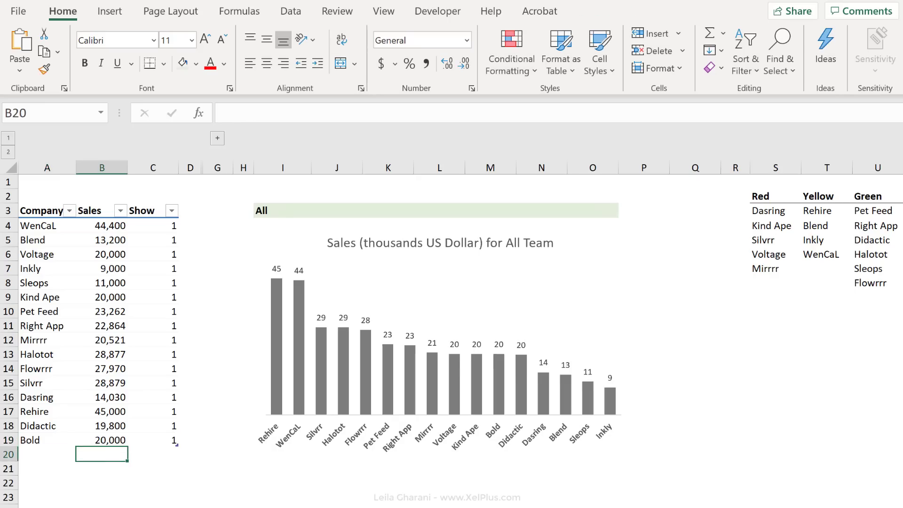
{"action": "left_click", "coordinate": [165, 438]}
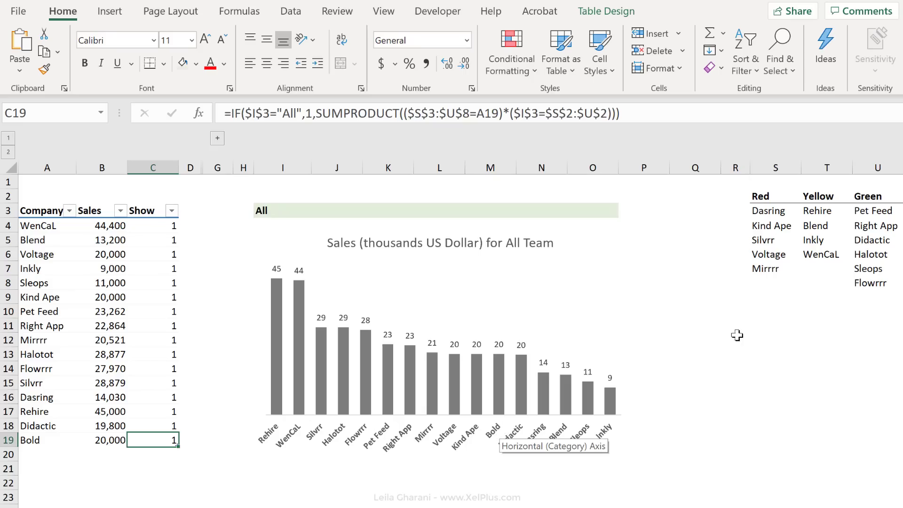
Step: Enter Bold in T7 under the Yellow team and choose Yellow in the I3 dropdown
{"action": "left_click", "coordinate": [825, 267]}
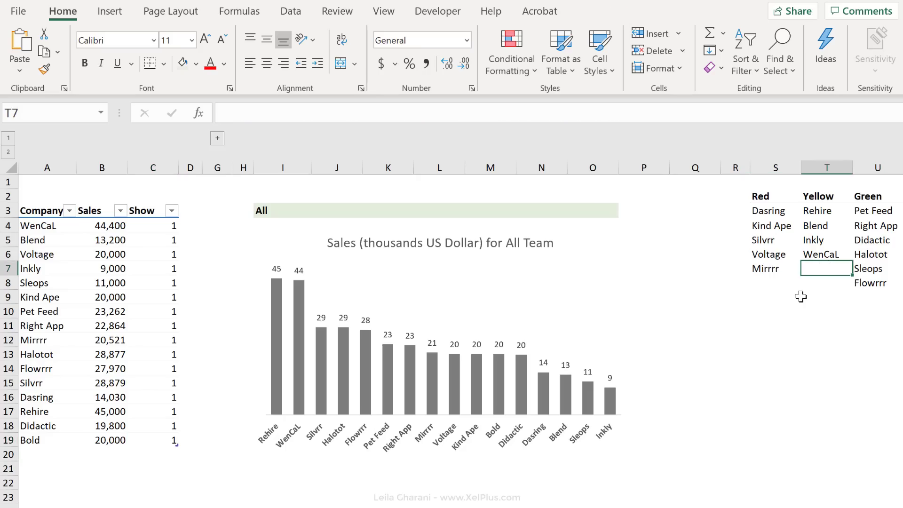
{"action": "type", "text": "Bold"}
{"action": "key", "text": "Return"}
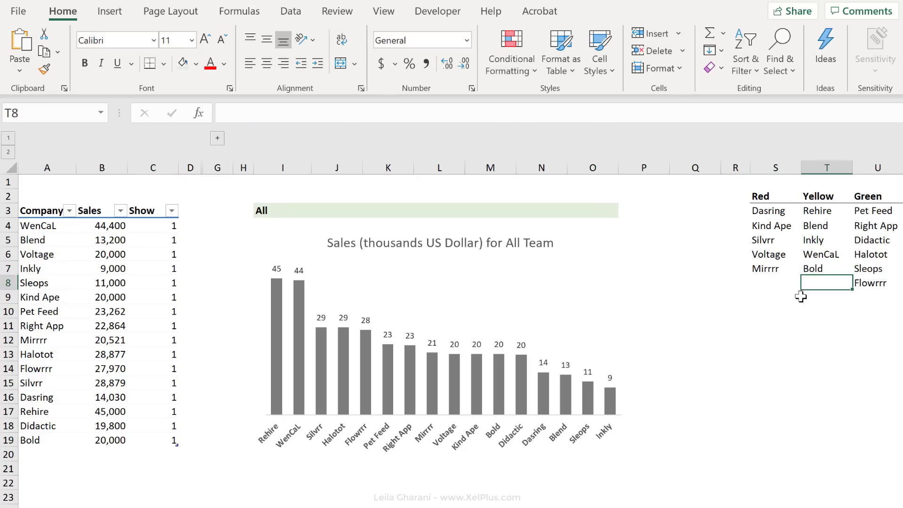
{"action": "left_click", "coordinate": [279, 207]}
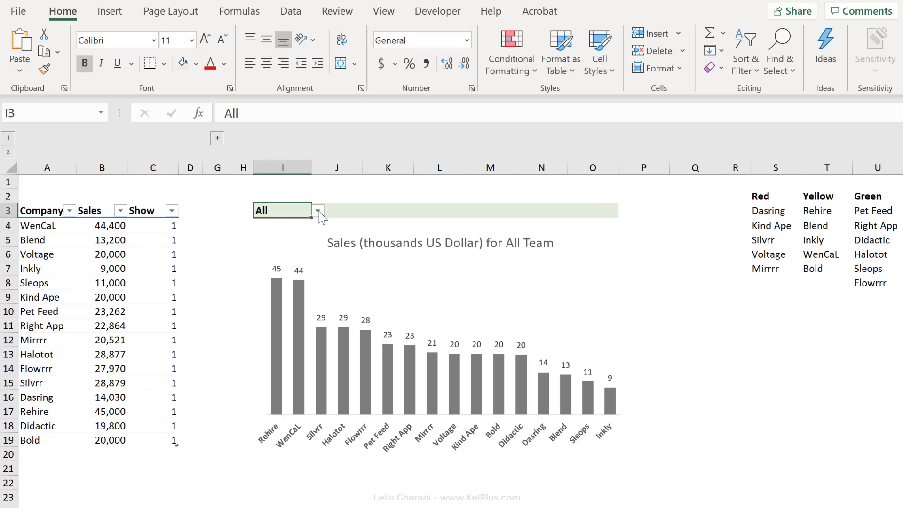
{"action": "left_click", "coordinate": [318, 211]}
{"action": "left_click", "coordinate": [271, 248]}
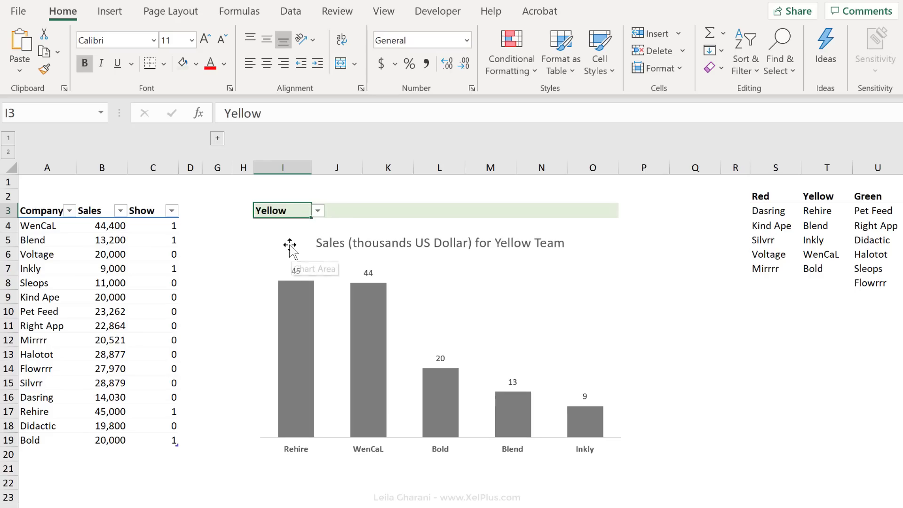